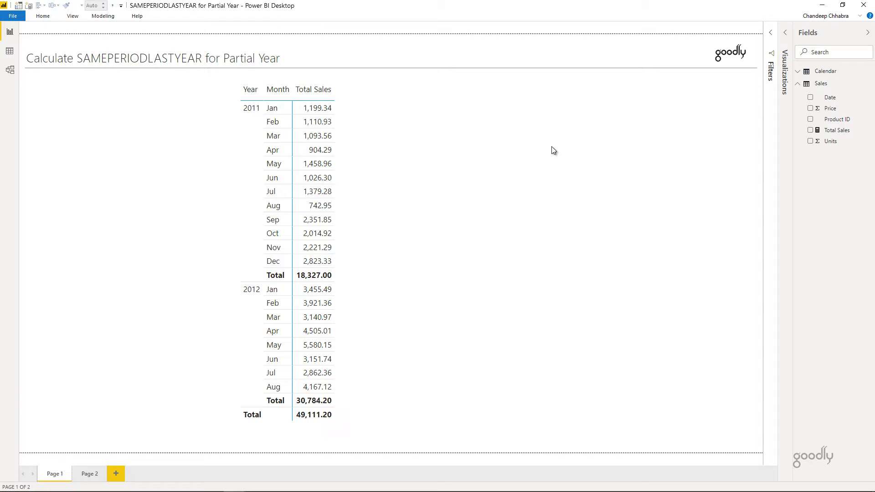
- Switch to Model view to see Sales and Calendar linked through their Date columns
{"action": "left_click", "coordinate": [8, 72]}
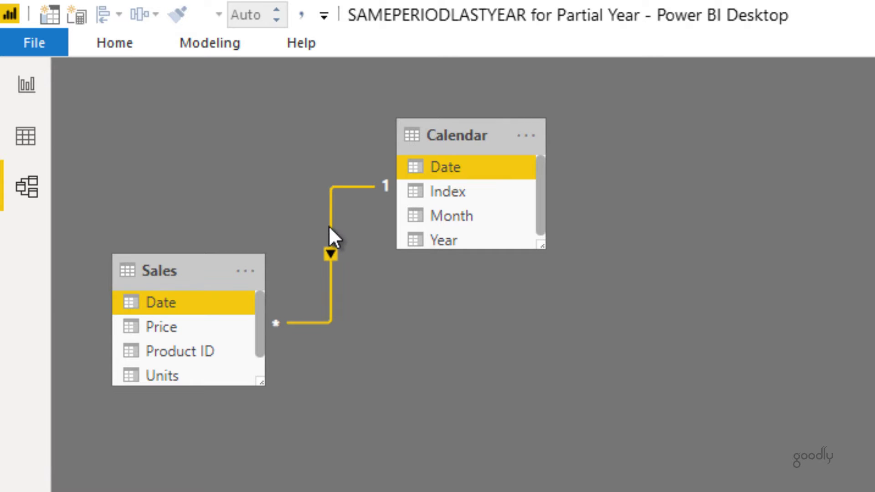
- Inspect the Sales table rows in Data view, noting the Units and Price columns
{"action": "left_click", "coordinate": [21, 139]}
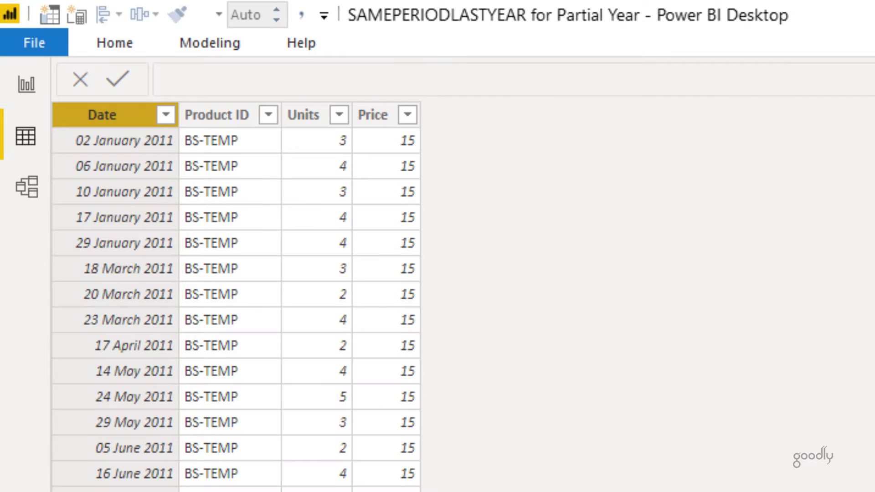
{"action": "left_click", "coordinate": [305, 117]}
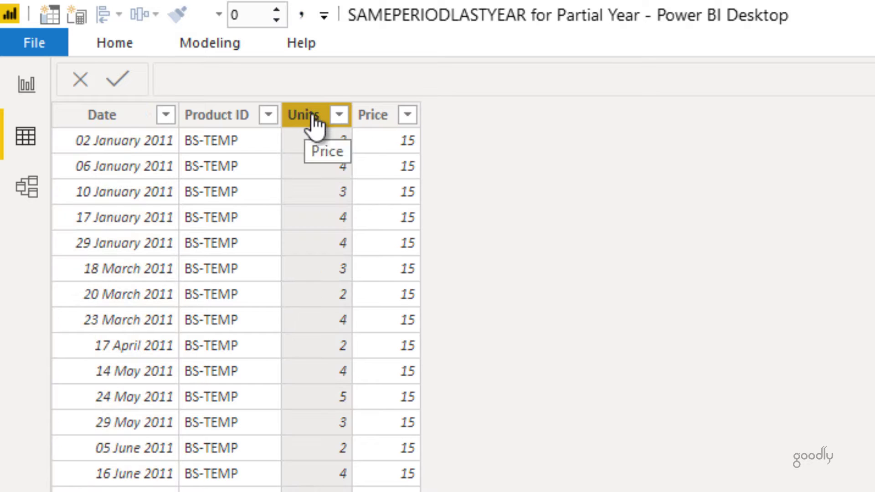
{"action": "left_click", "coordinate": [382, 118]}
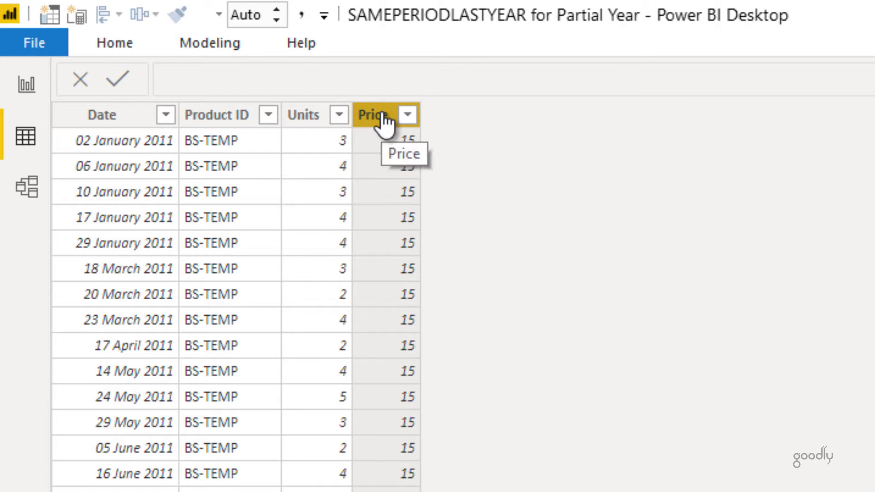
- Back on the report, review the Total Sales formula's Sales and Units references without changing it
{"action": "left_click", "coordinate": [27, 85]}
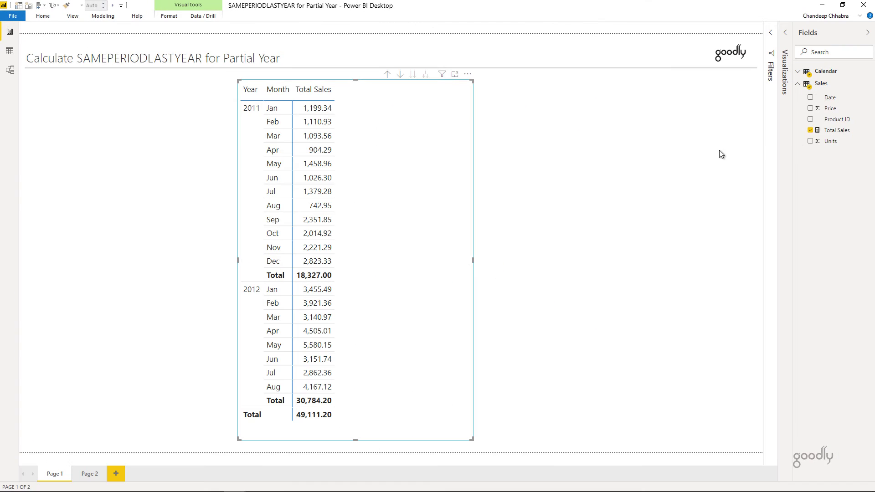
{"action": "left_click", "coordinate": [815, 132]}
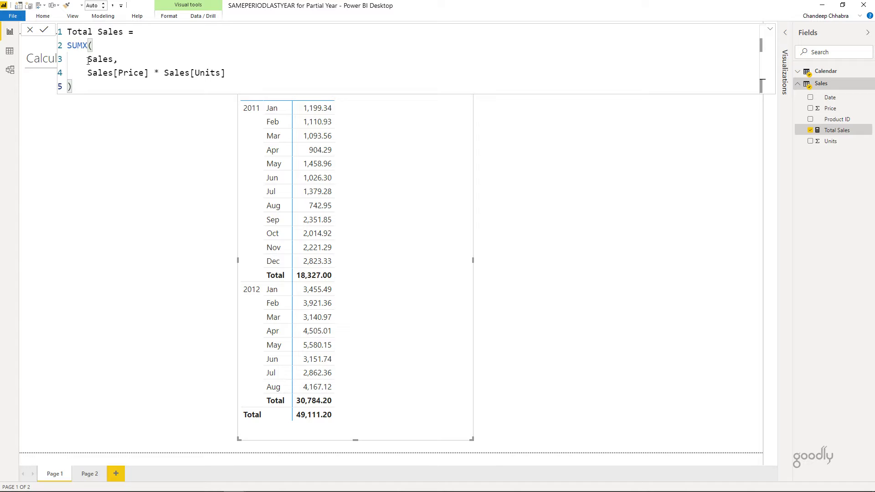
{"action": "left_click_drag", "start_coordinate": [87, 59], "coordinate": [123, 73]}
{"action": "left_click_drag", "start_coordinate": [200, 73], "coordinate": [191, 73]}
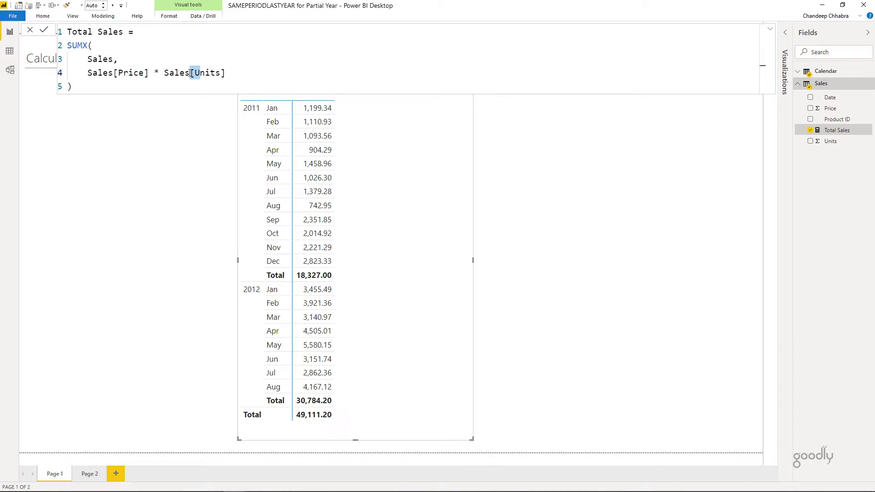
{"action": "key", "text": "Escape"}
{"action": "left_click", "coordinate": [563, 247]}
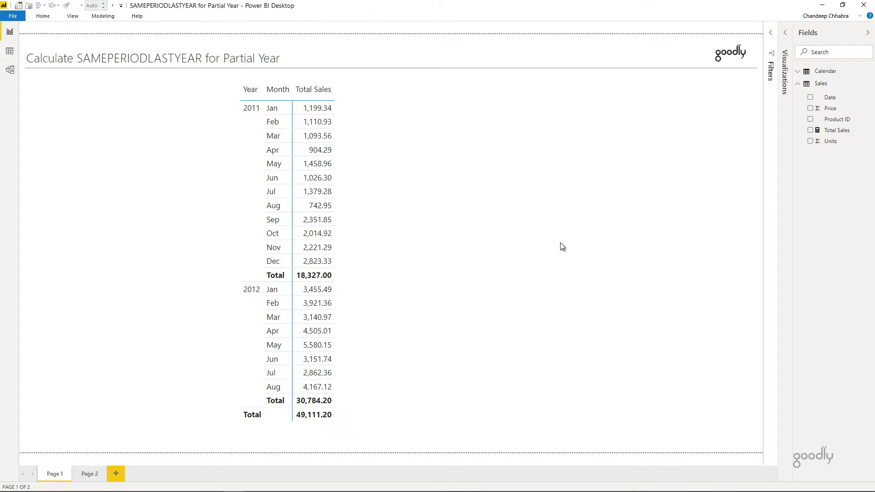
- Start a new Sales measure reading 'Sales LY = CALCULATE([Total Sales],'
{"action": "right_click", "coordinate": [820, 83]}
{"action": "left_click", "coordinate": [843, 94]}
{"action": "type", "text": "Sales LY ="}
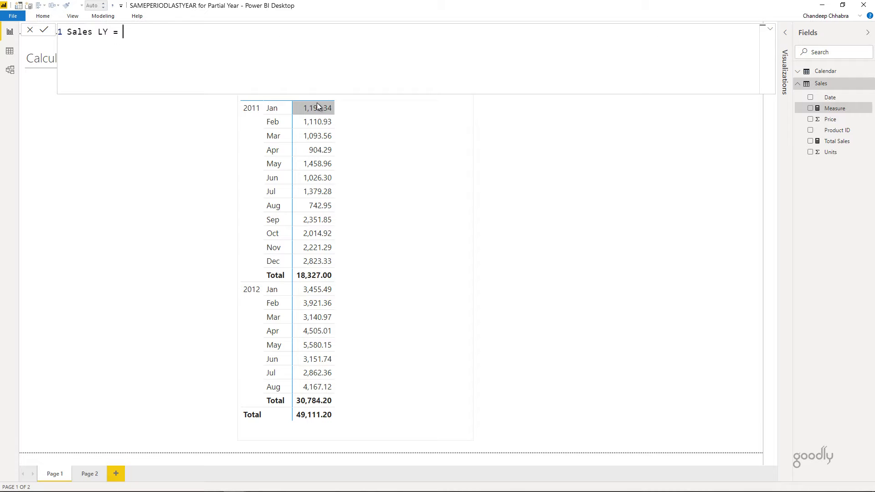
{"action": "key", "text": "shift+Return"}
{"action": "type", "text": "CALCULATE("}
{"action": "key", "text": "shift+Return"}
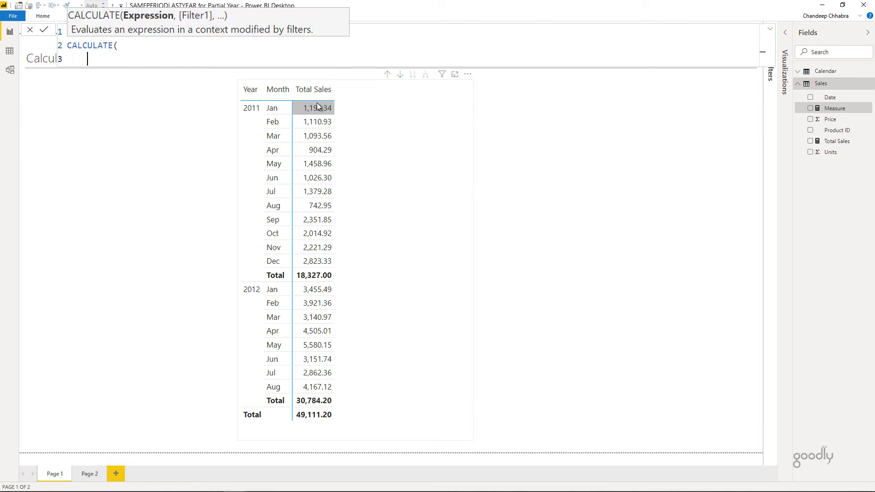
{"action": "type", "text": "tot"}
{"action": "key", "text": "Tab"}
{"action": "type", "text": ","}
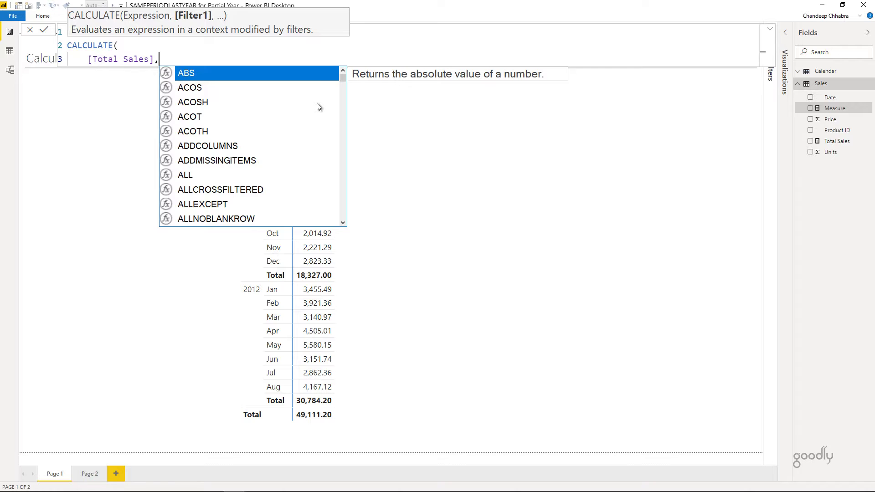
{"action": "key", "text": "shift+Return"}
- Finish it with SAMEPERIODLASTYEAR('Calendar'[Date]), commit, and add Sales LY to the matrix
{"action": "type", "text": "s"}
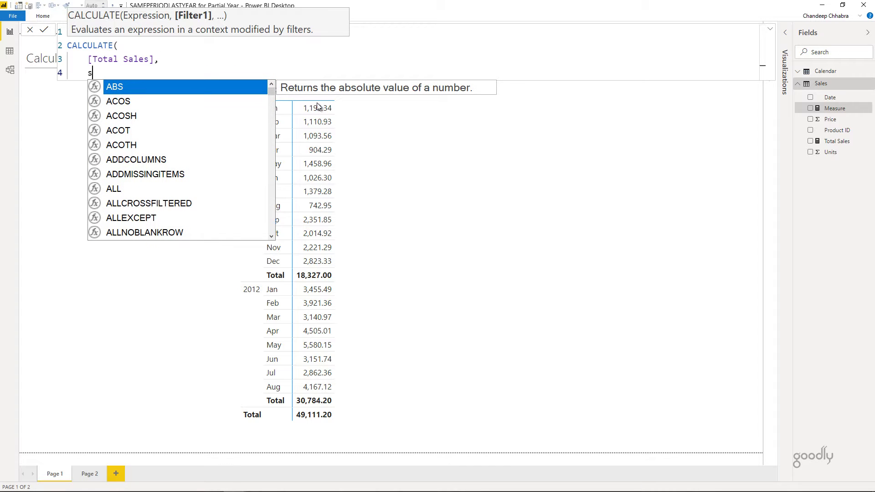
{"action": "type", "text": "am"}
{"action": "key", "text": "Tab"}
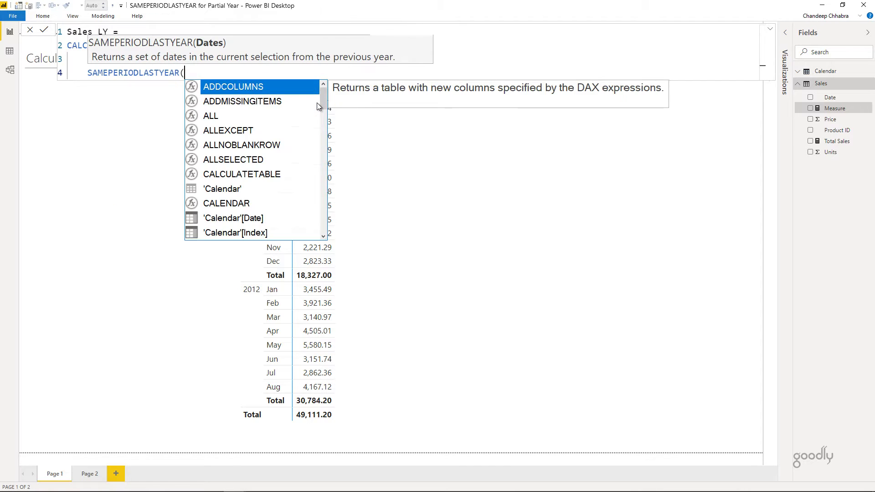
{"action": "type", "text": "cal"}
{"action": "key", "text": "Down"}
{"action": "key", "text": "Down"}
{"action": "key", "text": "Down"}
{"action": "key", "text": "Tab"}
{"action": "type", "text": ")"}
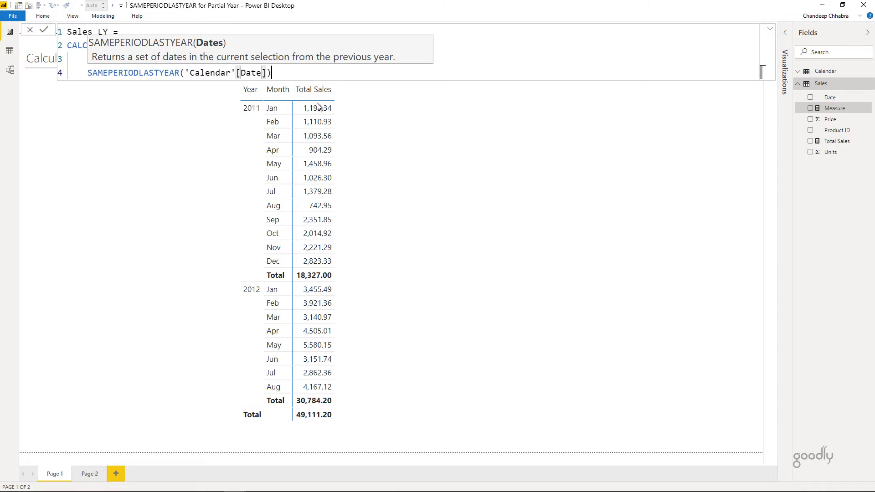
{"action": "key", "text": "shift+Return"}
{"action": "type", "text": ")"}
{"action": "key", "text": "Return"}
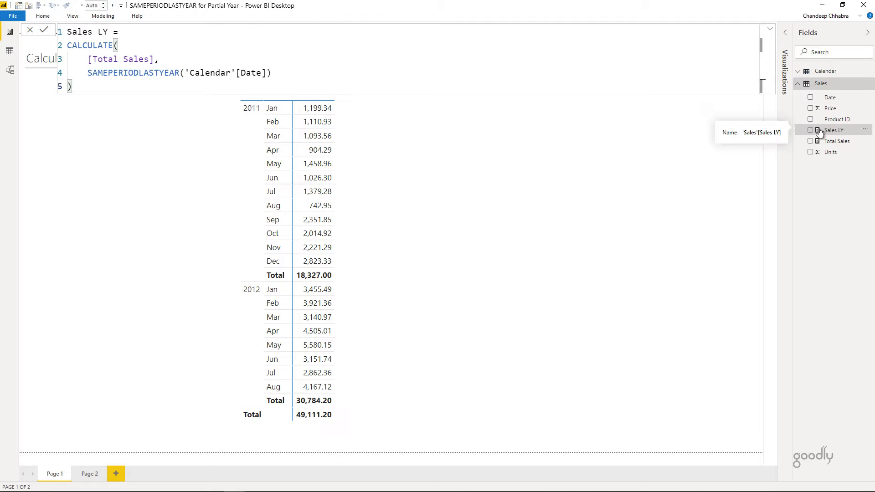
{"action": "left_click_drag", "start_coordinate": [818, 131], "coordinate": [395, 177]}
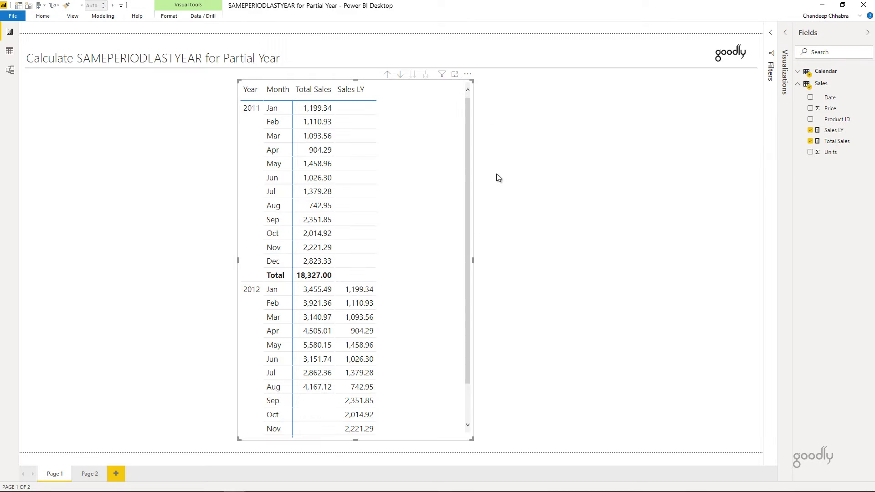
{"action": "scroll", "coordinate": [451, 243], "scroll_direction": "down", "scroll_amount": 3}
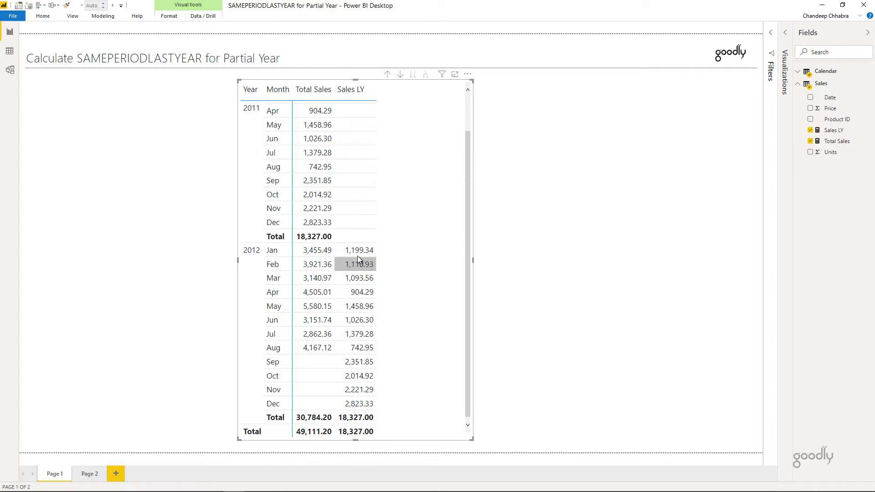
{"action": "scroll", "coordinate": [357, 253], "scroll_direction": "up", "scroll_amount": 2}
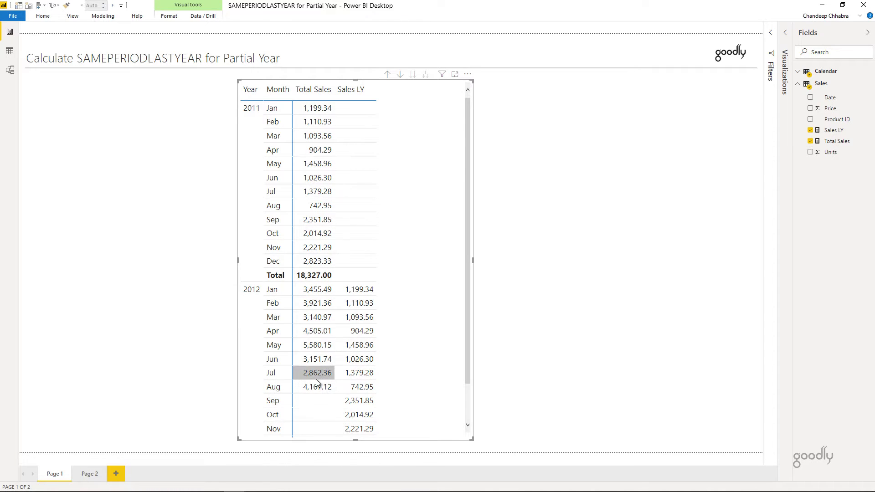
{"action": "scroll", "coordinate": [376, 332], "scroll_direction": "down", "scroll_amount": 1}
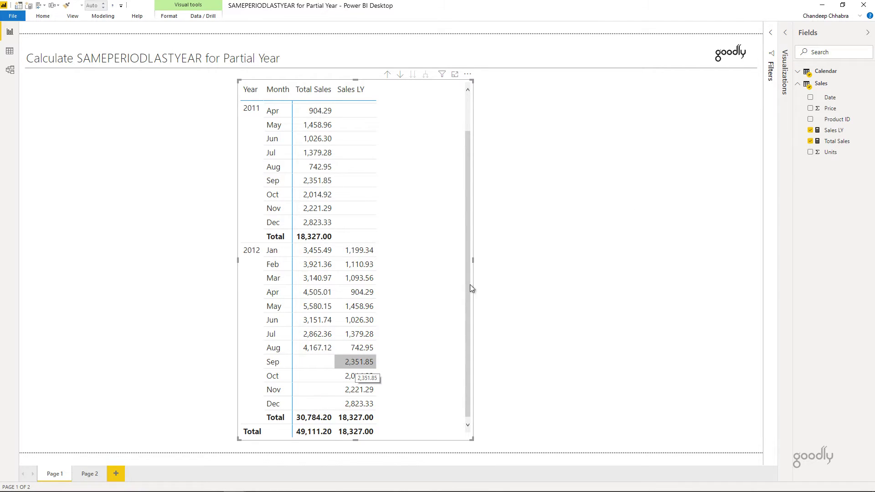
- Add an IF([Total Sales] <> BLANK(), condition at the top of the Sales LY formula
{"action": "left_click", "coordinate": [834, 133]}
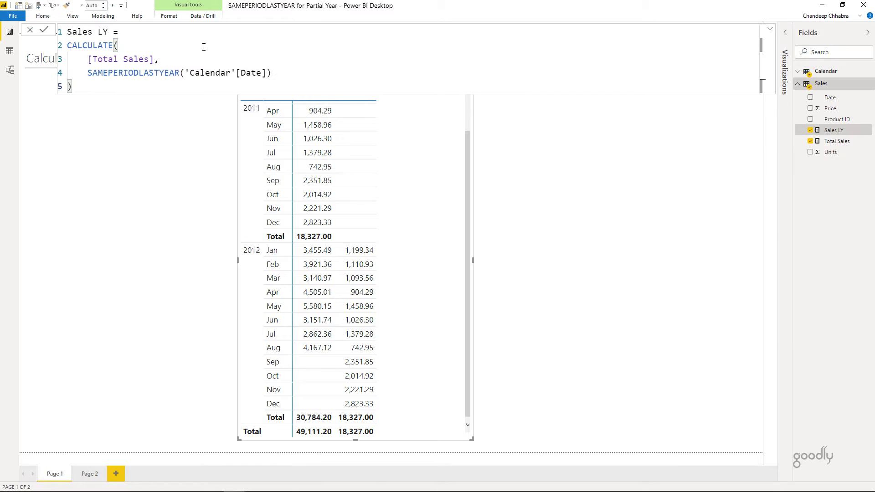
{"action": "left_click", "coordinate": [173, 28]}
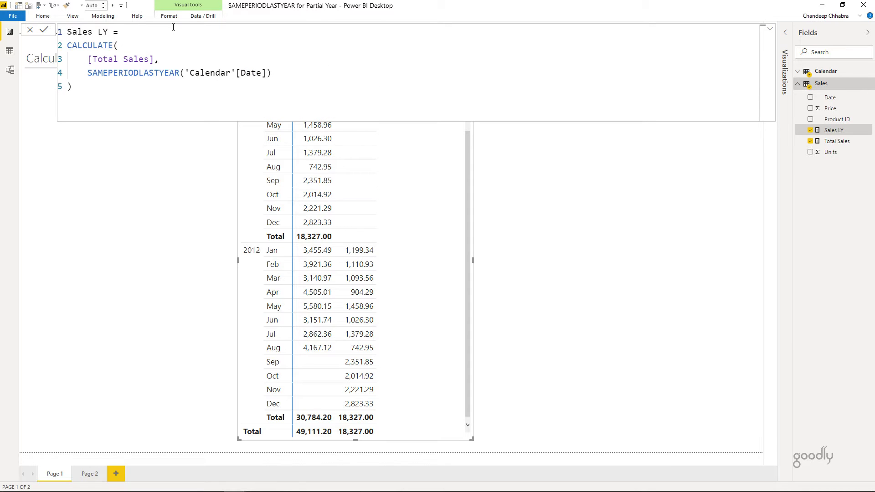
{"action": "key", "text": "shift+Return"}
{"action": "type", "text": "IF"}
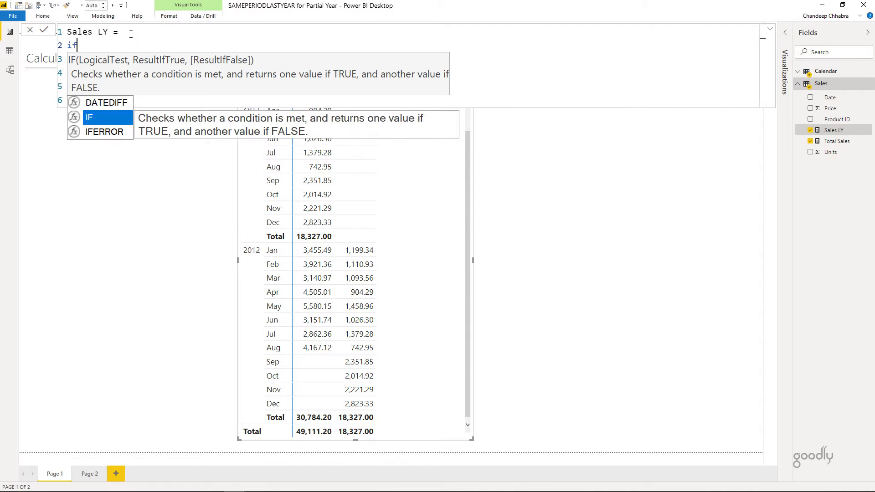
{"action": "type", "text": "("}
{"action": "key", "text": "shift+Return"}
{"action": "key", "text": "Tab"}
{"action": "type", "text": "tot"}
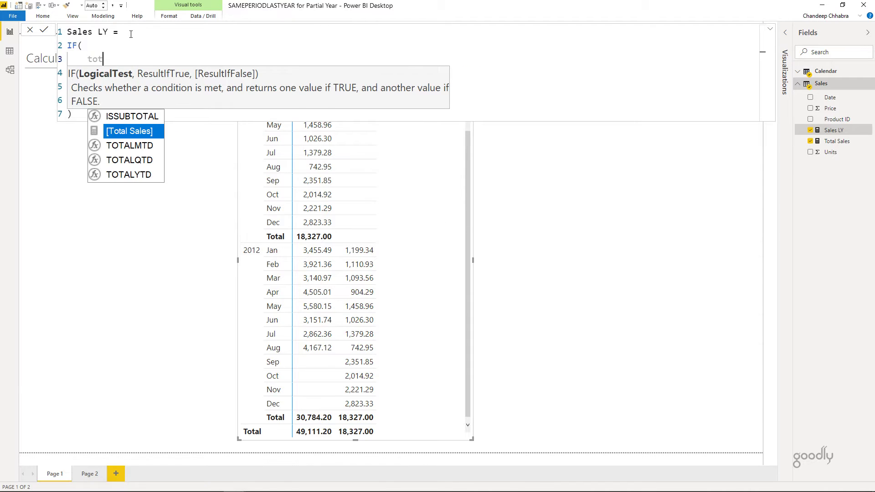
{"action": "key", "text": "Tab"}
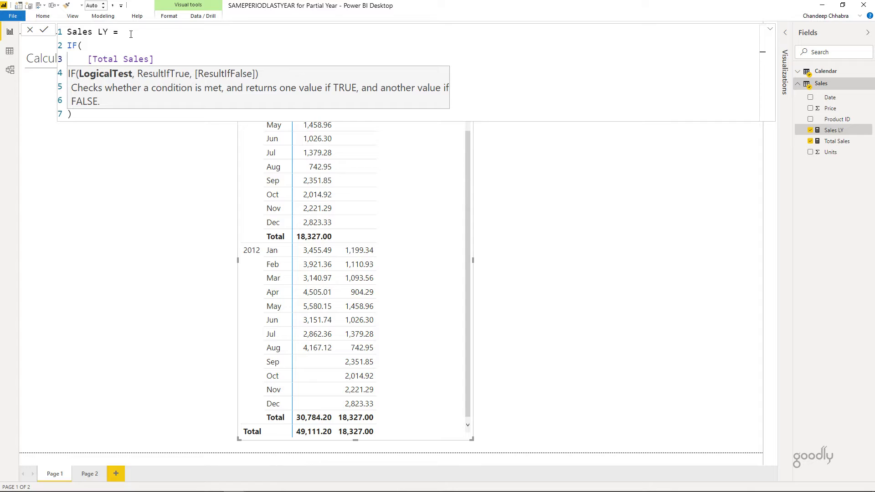
{"action": "type", "text": "<> BLANK(),"}
- Indent the CALCULATE block inside the IF, close the parenthesis, and commit the measure
{"action": "key", "text": "Right"}
{"action": "key", "text": "shift+Down"}
{"action": "key", "text": "shift+Down"}
{"action": "key", "text": "shift+Down"}
{"action": "key", "text": "shift+End"}
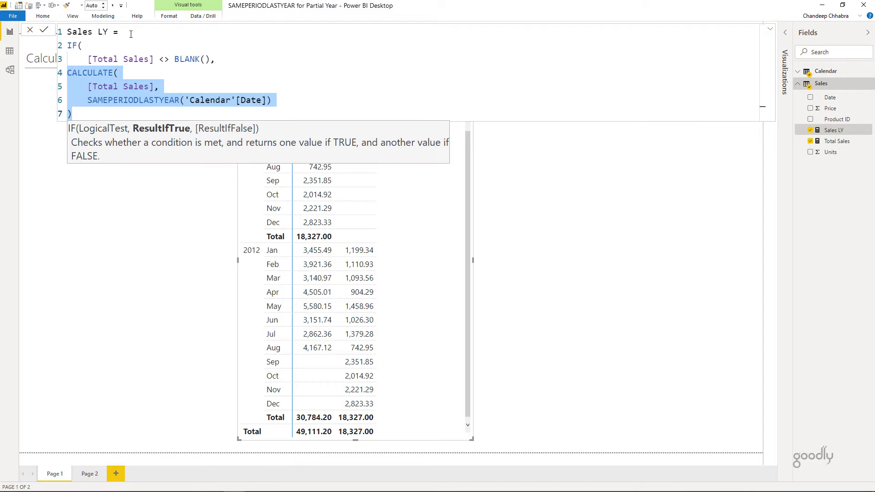
{"action": "key", "text": "Tab"}
{"action": "key", "text": "Right"}
{"action": "key", "text": "shift+Return"}
{"action": "key", "text": "BackSpace"}
{"action": "type", "text": ")"}
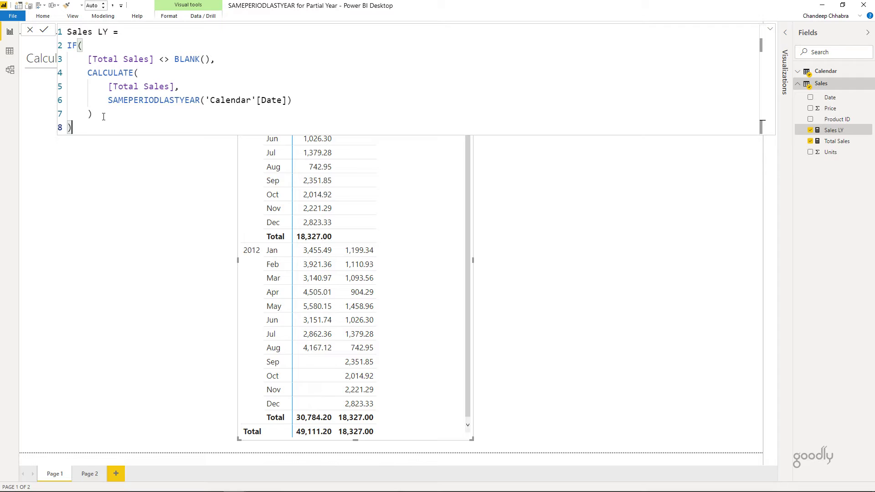
{"action": "key", "text": "Return"}
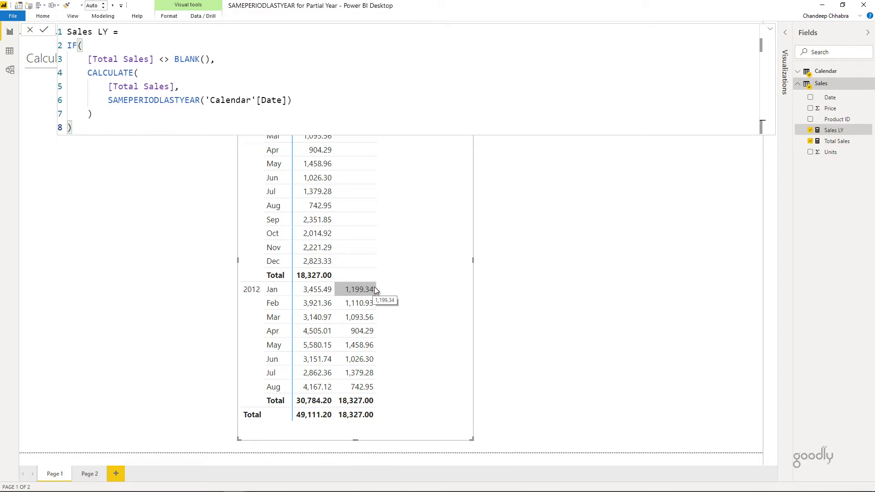
- Deselect the matrix and add a blank new measure to the Sales table
{"action": "left_click", "coordinate": [583, 299]}
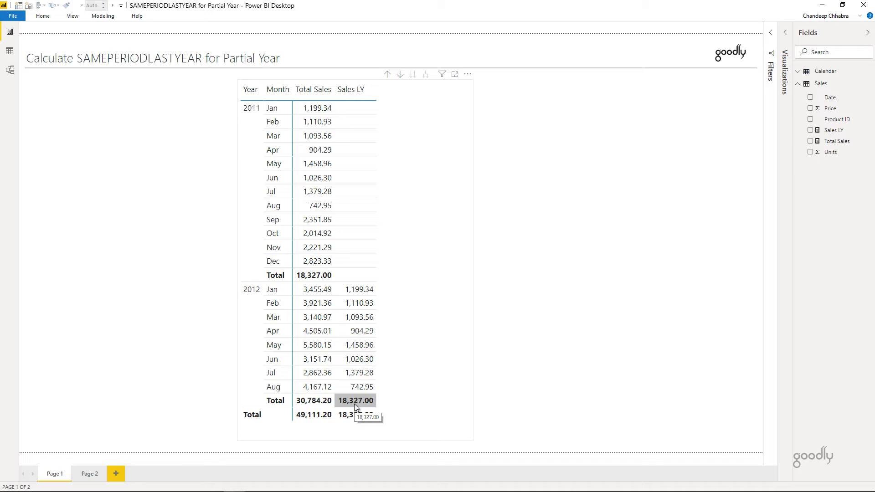
{"action": "right_click", "coordinate": [820, 84]}
{"action": "left_click", "coordinate": [820, 93]}
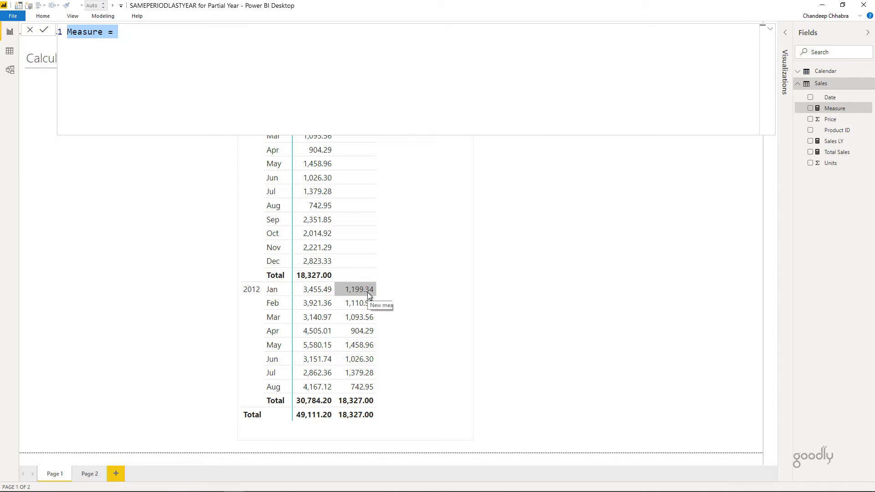
- Define Measure = HASONEVALUE('Calendar'[Month]) and add it to the matrix as a column
{"action": "key", "text": "End"}
{"action": "type", "text": "has"}
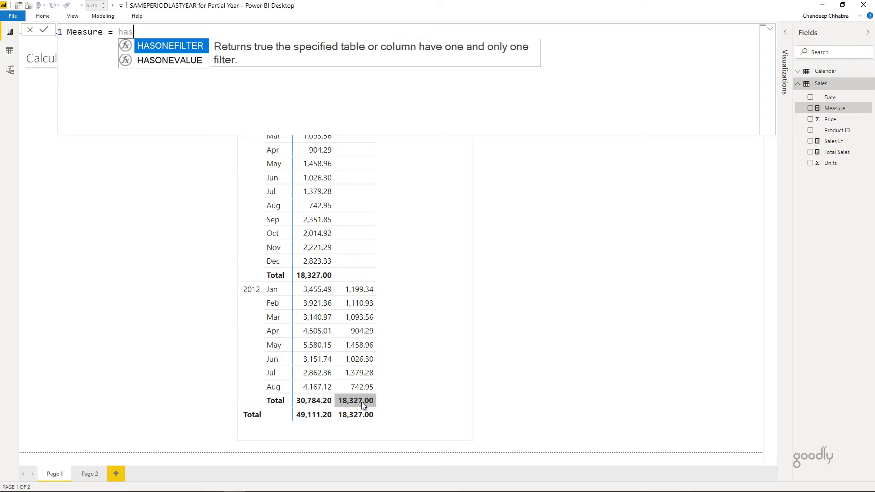
{"action": "key", "text": "Tab"}
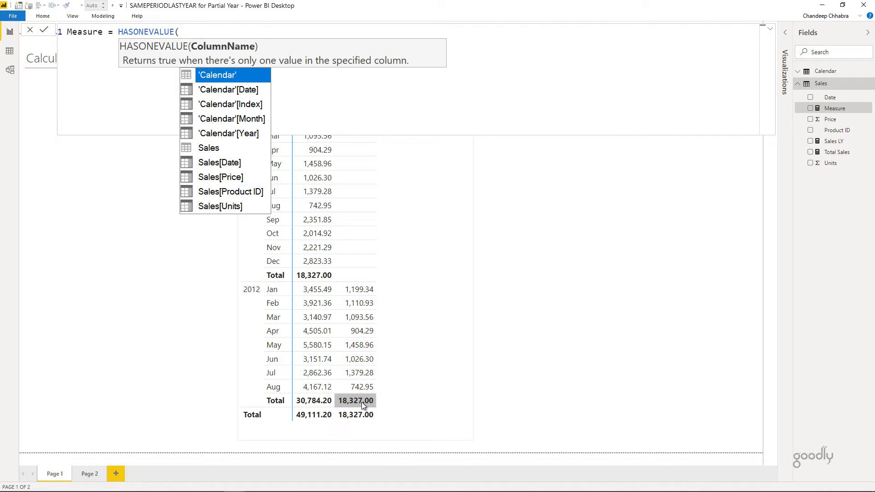
{"action": "key", "text": "Down"}
{"action": "key", "text": "Down"}
{"action": "key", "text": "Down"}
{"action": "key", "text": "Tab"}
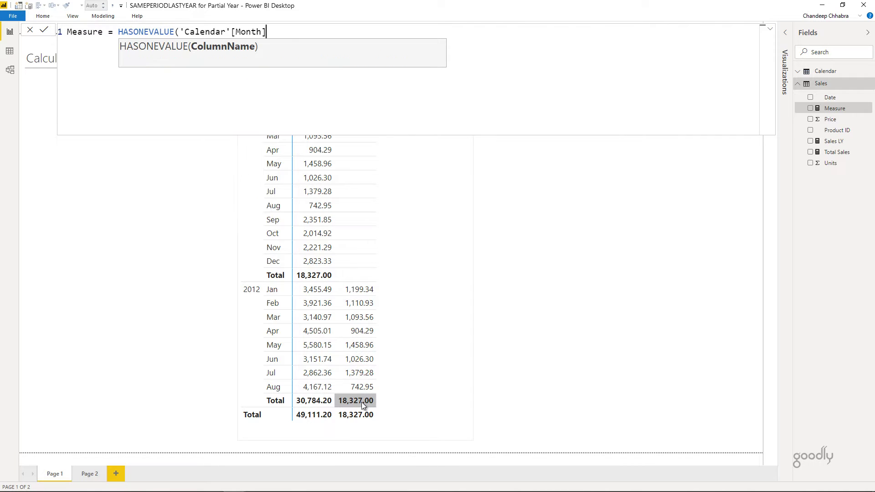
{"action": "type", "text": ")"}
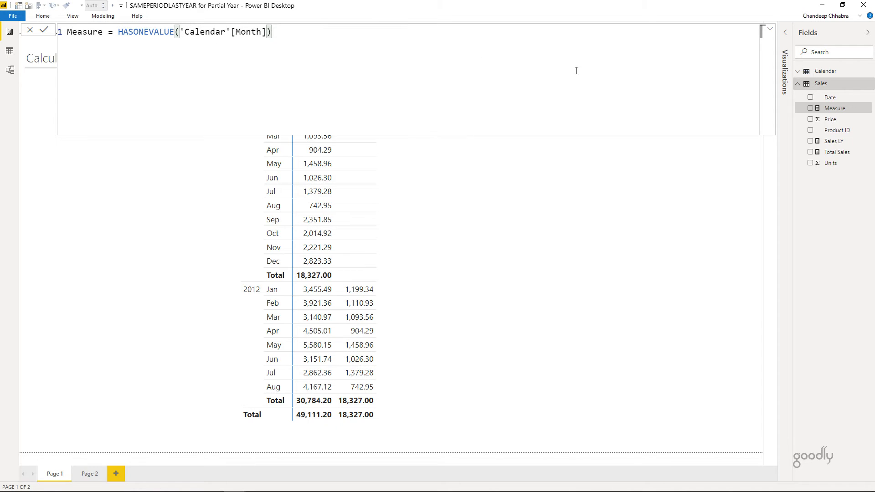
{"action": "left_click_drag", "start_coordinate": [836, 110], "coordinate": [423, 292]}
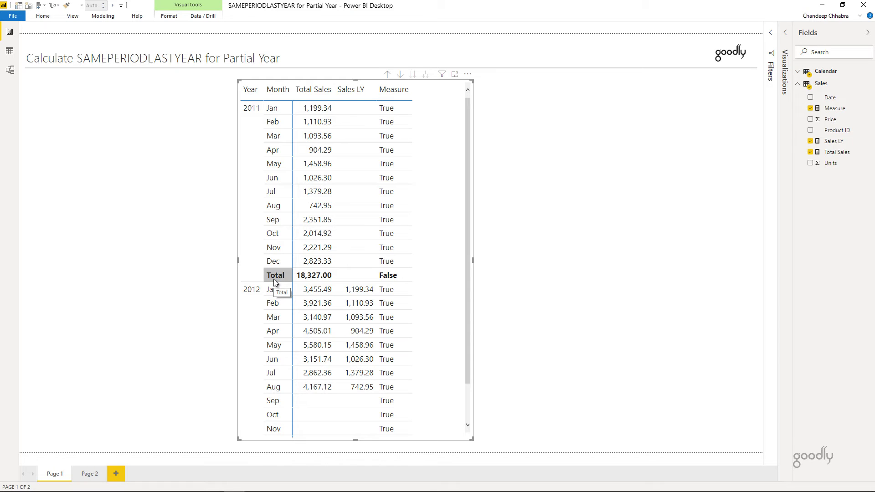
- Confirm the Total rows show False, then uncheck Measure to drop it from the matrix
{"action": "scroll", "coordinate": [431, 368], "scroll_direction": "down", "scroll_amount": 1}
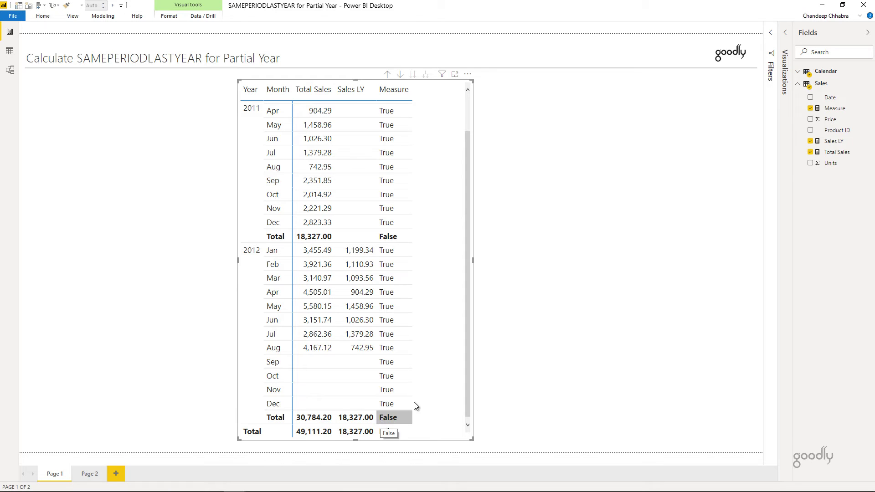
{"action": "left_click", "coordinate": [810, 108]}
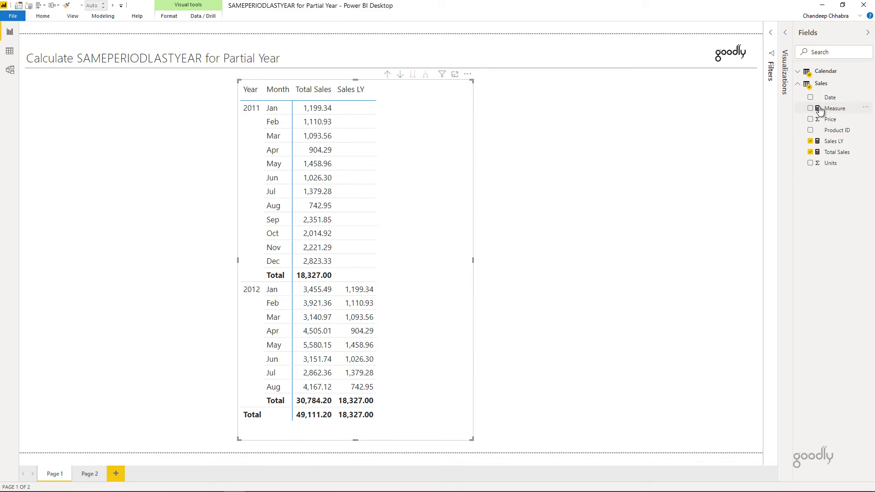
- Insert IF(HASONEVALUE('Calendar'[Month]), after the BLANK test in Sales LY and indent the CALCULATE block
{"action": "left_click", "coordinate": [830, 141]}
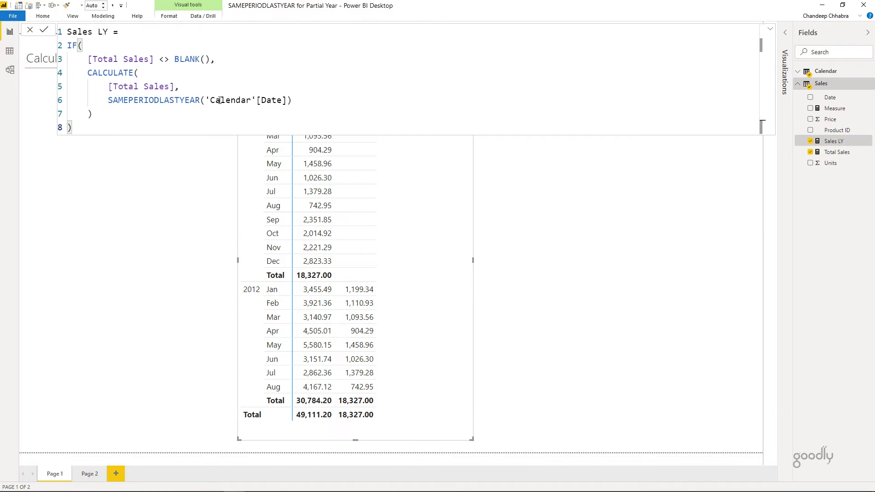
{"action": "left_click", "coordinate": [225, 64]}
{"action": "key", "text": "Return"}
{"action": "type", "text": "i"}
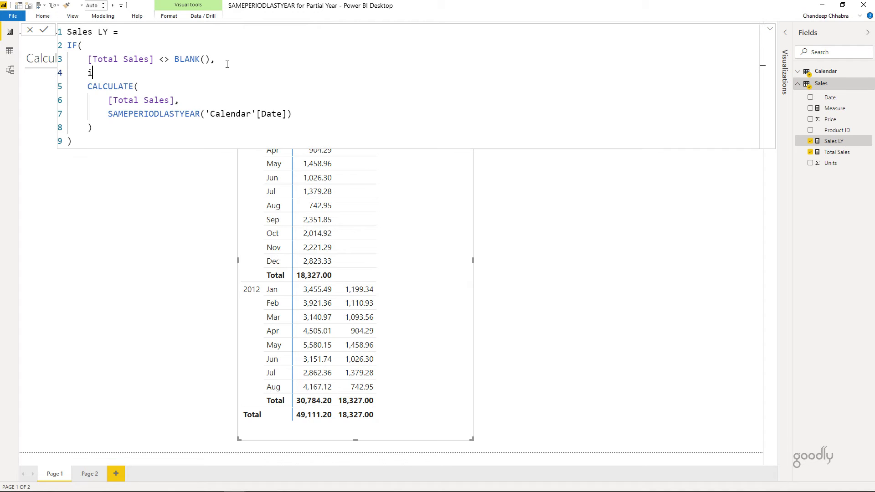
{"action": "type", "text": "f("}
{"action": "key", "text": "Return"}
{"action": "type", "text": "has"}
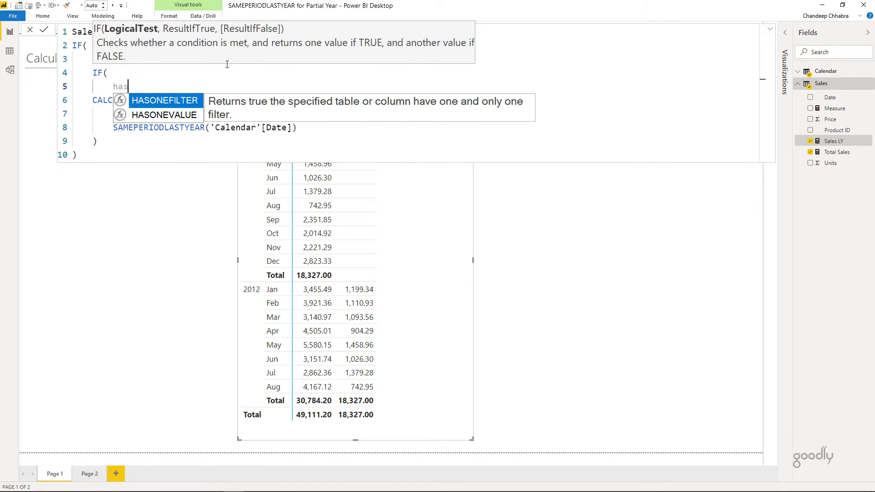
{"action": "type", "text": "onevalue("}
{"action": "key", "text": "Down"}
{"action": "key", "text": "Down"}
{"action": "key", "text": "Down"}
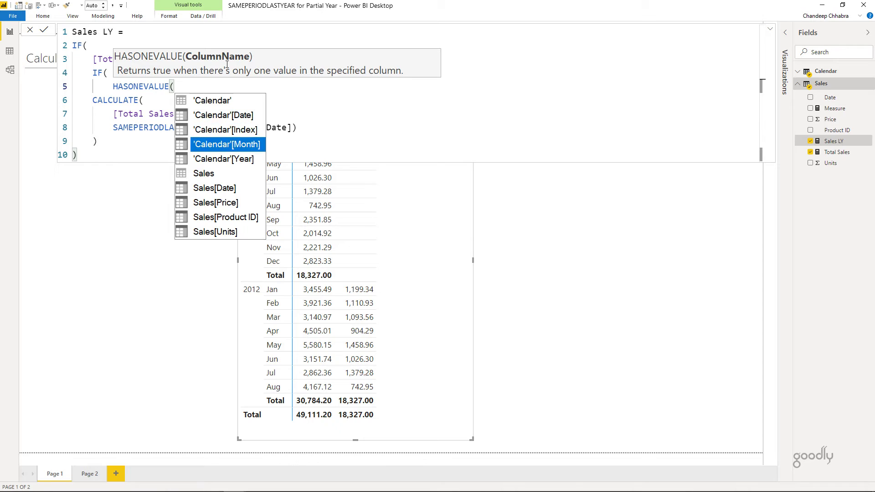
{"action": "key", "text": "Tab"}
{"action": "type", "text": "),"}
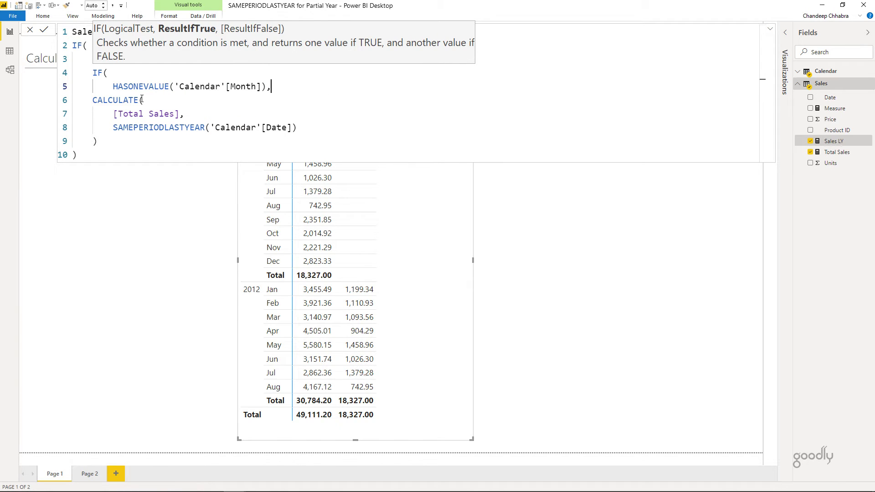
{"action": "left_click_drag", "start_coordinate": [131, 100], "coordinate": [131, 137]}
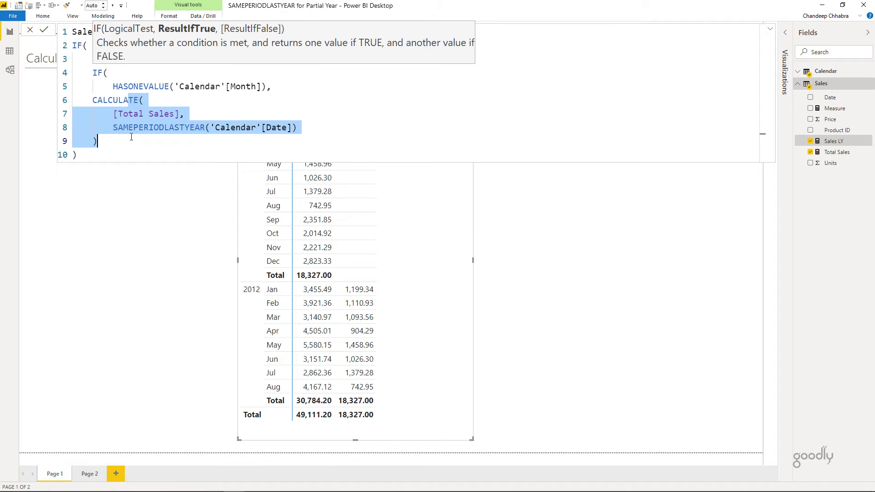
{"action": "key", "text": "Tab"}
{"action": "left_click", "coordinate": [131, 136]}
- Add the false branch beginning CALCULATE([Total Sales], on new lines
{"action": "type", "text": ","}
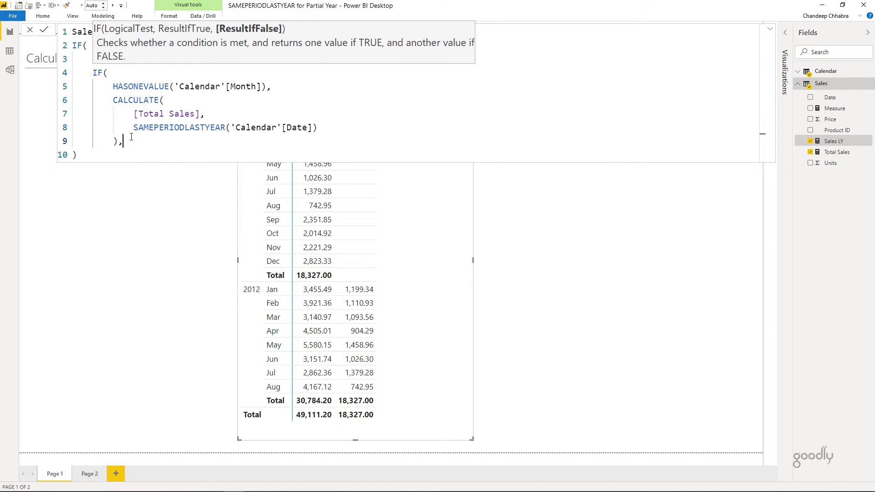
{"action": "key", "text": "shift+Return"}
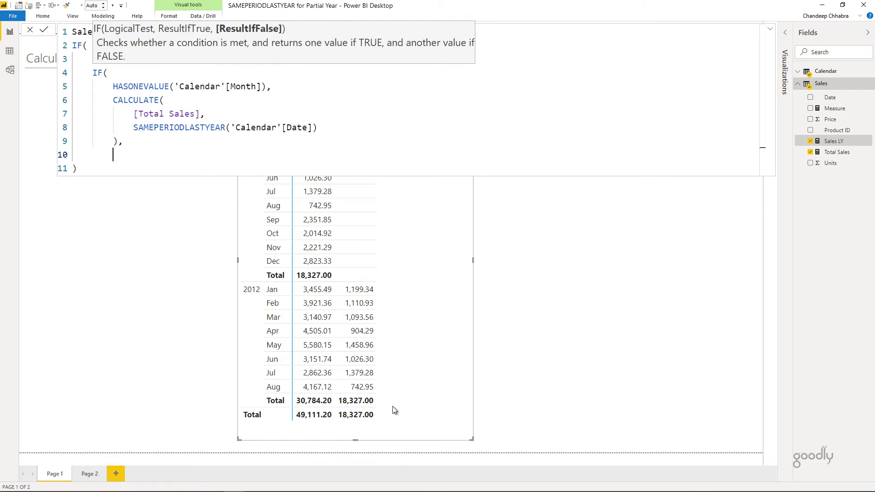
{"action": "type", "text": "CALCULATE("}
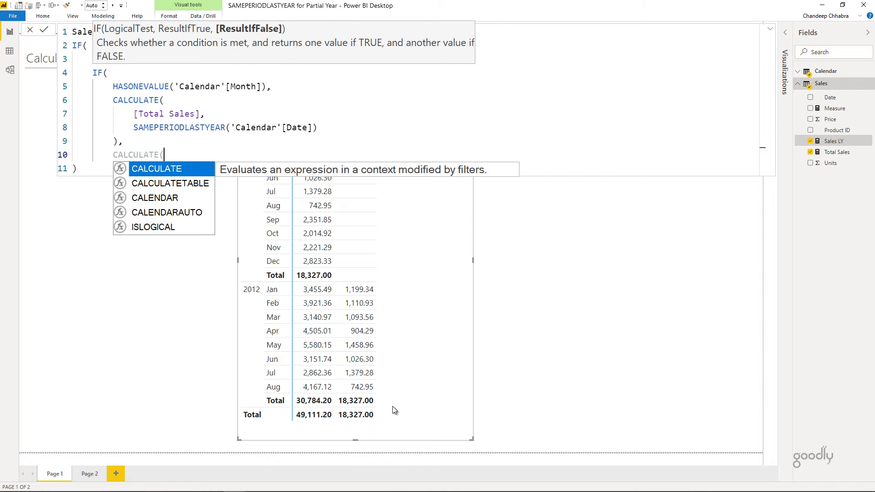
{"action": "key", "text": "Tab"}
{"action": "key", "text": "shift+Return"}
{"action": "type", "text": "to"}
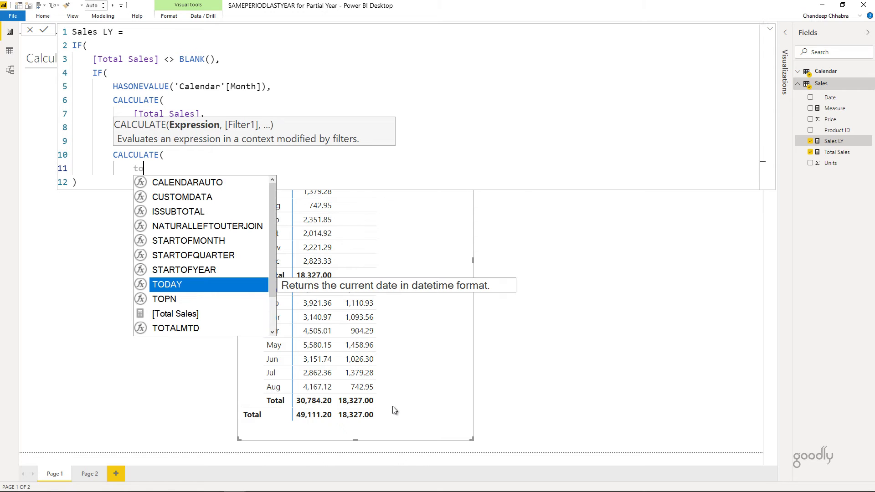
{"action": "key", "text": "Down"}
{"action": "key", "text": "Down"}
{"action": "key", "text": "Tab"}
{"action": "type", "text": ","}
{"action": "key", "text": "shift+Return"}
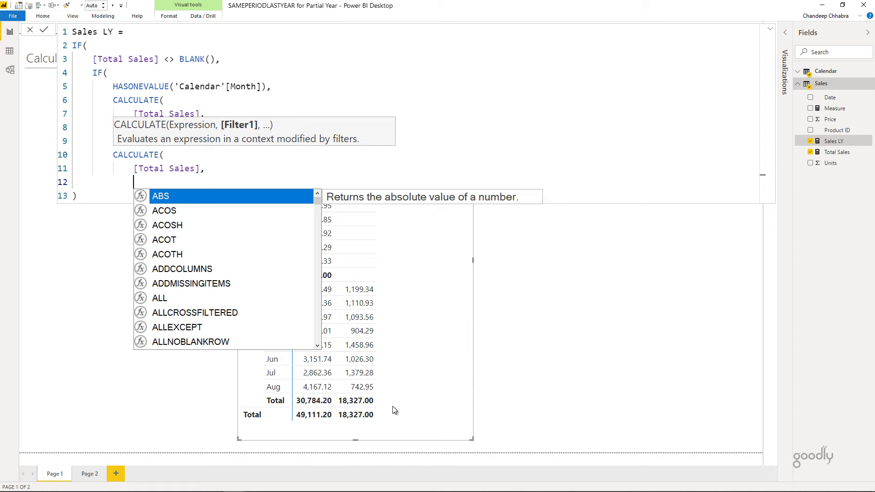
- Add the filter DATESBETWEEN('Calendar'[Date], leaving a new line for the start date
{"action": "type", "text": "date"}
{"action": "key", "text": "Down"}
{"action": "key", "text": "Down"}
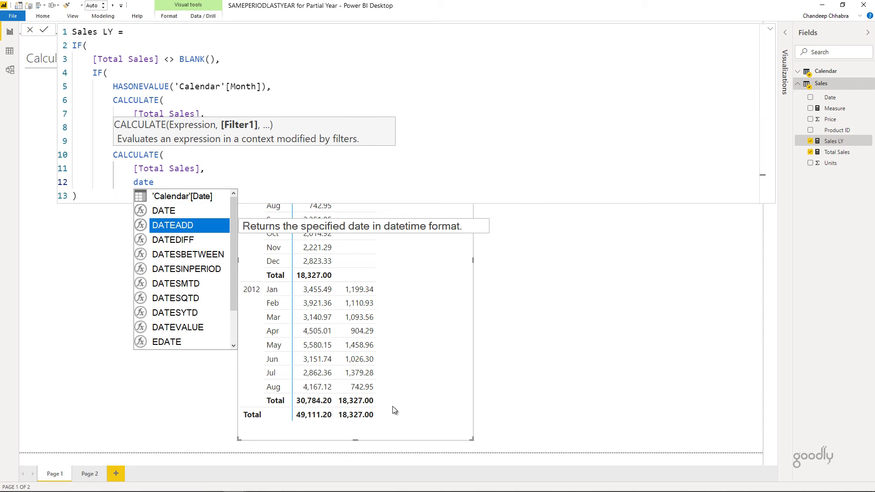
{"action": "key", "text": "Down"}
{"action": "key", "text": "Down"}
{"action": "key", "text": "Up"}
{"action": "key", "text": "Tab"}
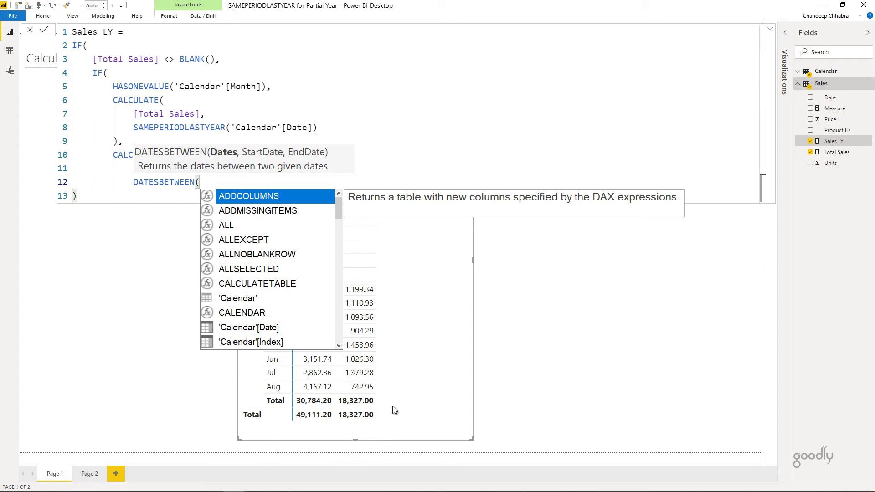
{"action": "key", "text": "Escape"}
{"action": "key", "text": "shift+Return"}
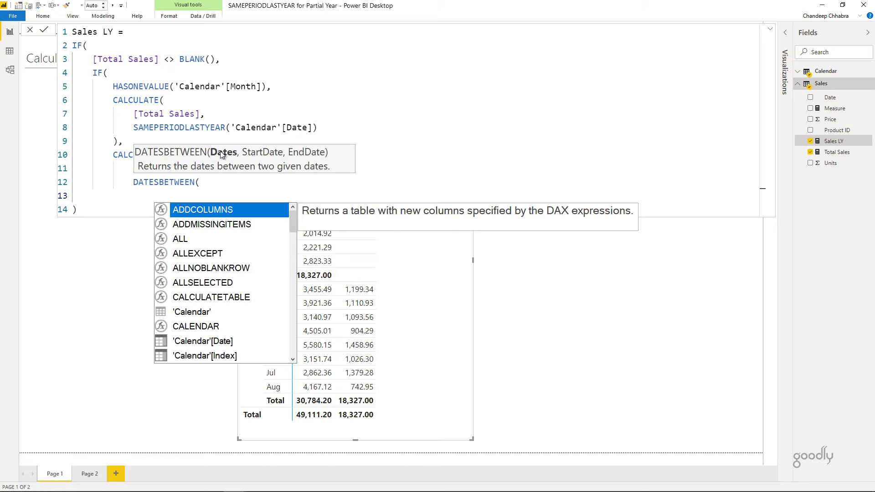
{"action": "type", "text": "cal"}
{"action": "key", "text": "Down"}
{"action": "key", "text": "Down"}
{"action": "key", "text": "Down"}
{"action": "key", "text": "Tab"}
{"action": "type", "text": ","}
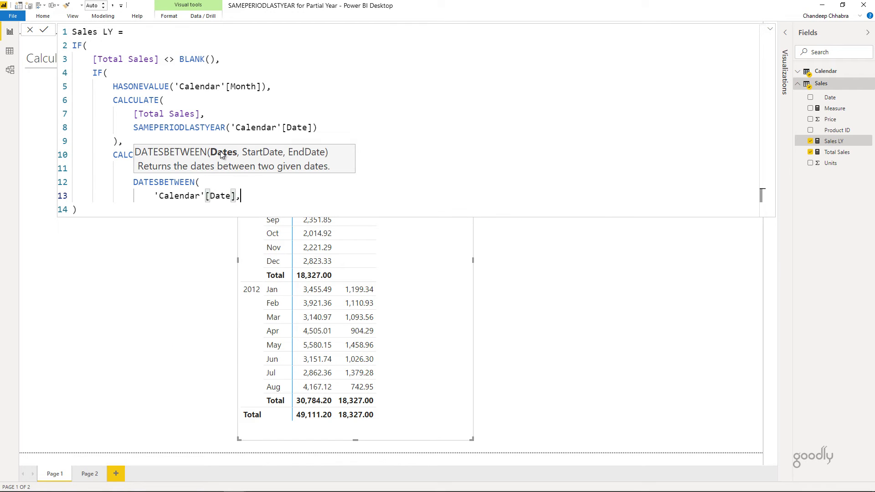
{"action": "key", "text": "shift+Return"}
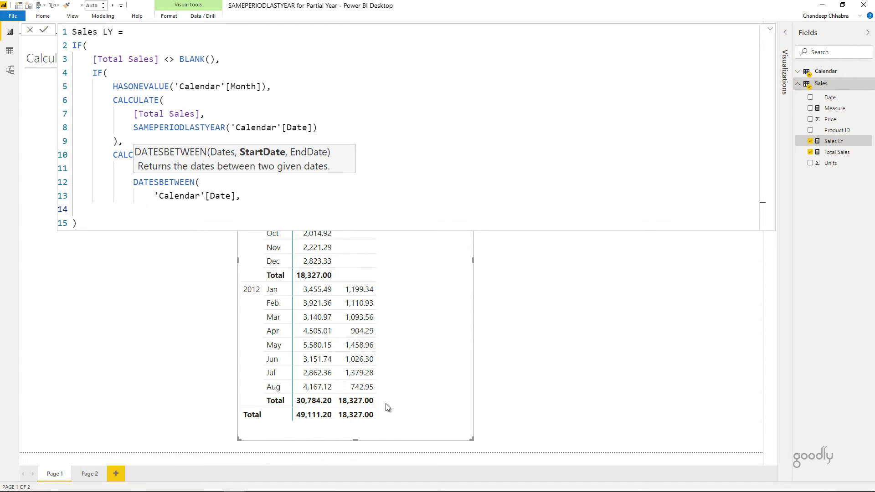
- Enter EDATE(MIN('Calendar'[Date]),-12) as the DATESBETWEEN start date
{"action": "type", "text": "MIN("}
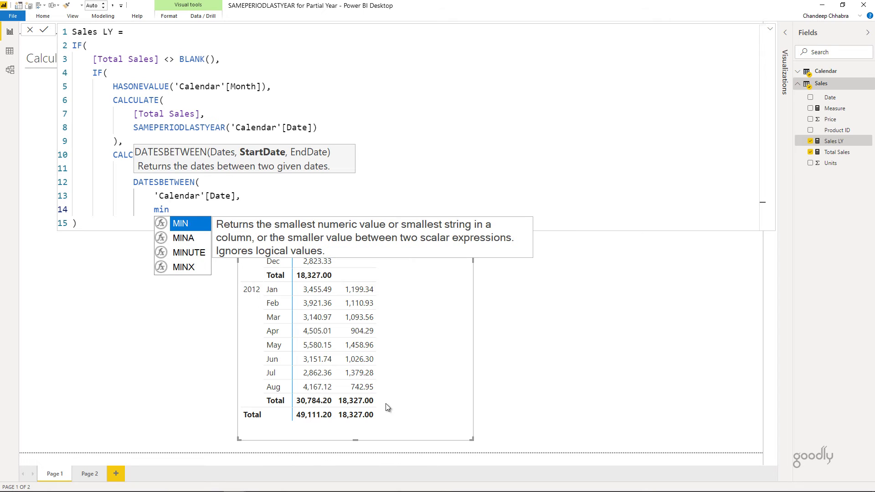
{"action": "type", "text": "cal"}
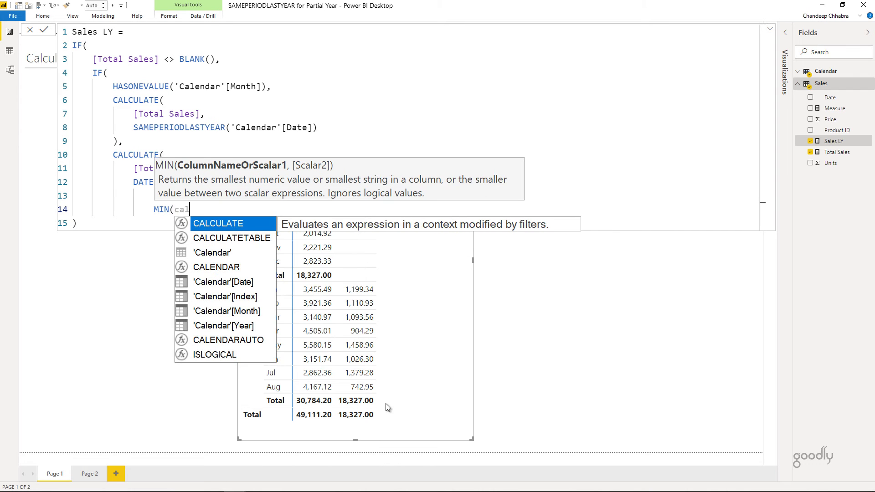
{"action": "key", "text": "Down"}
{"action": "key", "text": "Down"}
{"action": "key", "text": "Tab"}
{"action": "type", "text": ")"}
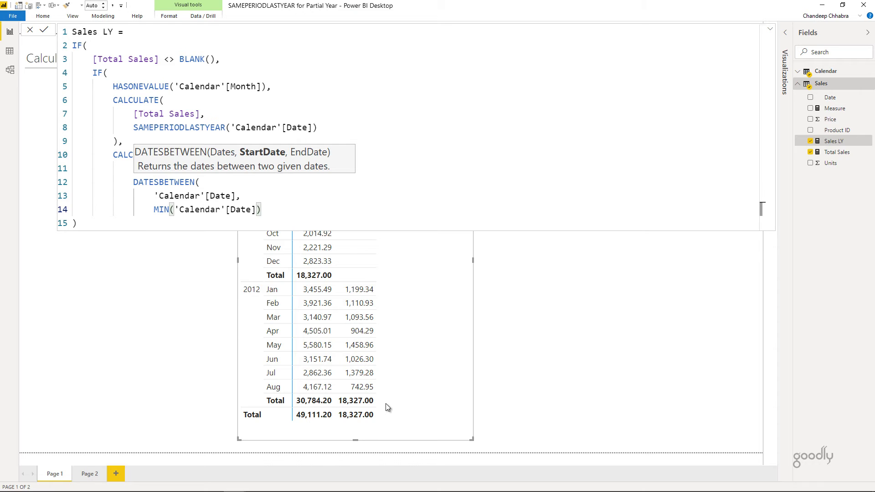
{"action": "key", "text": "Up"}
{"action": "key", "text": "Down"}
{"action": "key", "text": "Home"}
{"action": "type", "text": "en"}
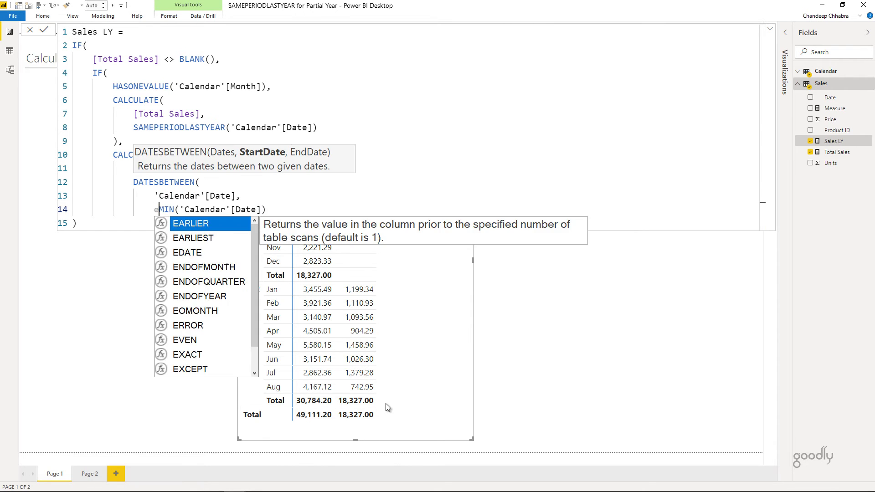
{"action": "type", "text": "d"}
{"action": "key", "text": "Tab"}
{"action": "key", "text": "ctrl+Right"}
{"action": "key", "text": "ctrl+Right"}
{"action": "key", "text": "ctrl+Right"}
{"action": "key", "text": "ctrl+Right"}
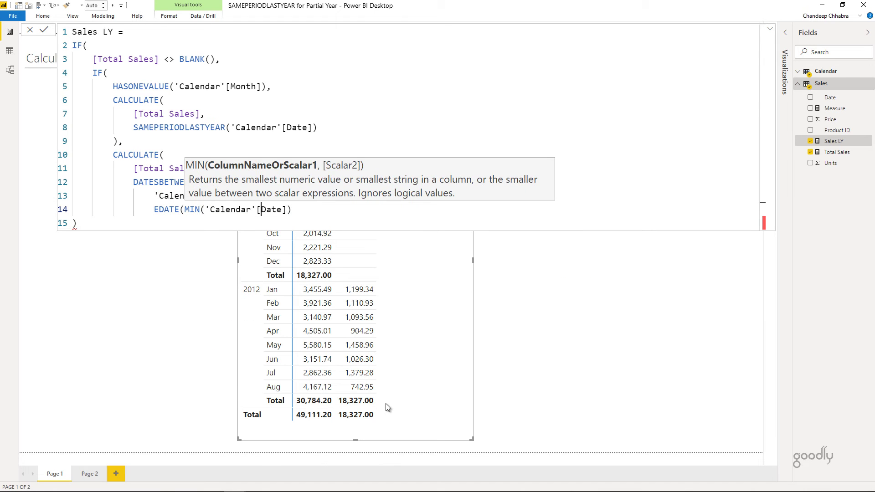
{"action": "key", "text": "ctrl+Right"}
{"action": "key", "text": "ctrl+Right"}
{"action": "type", "text": ",-12"}
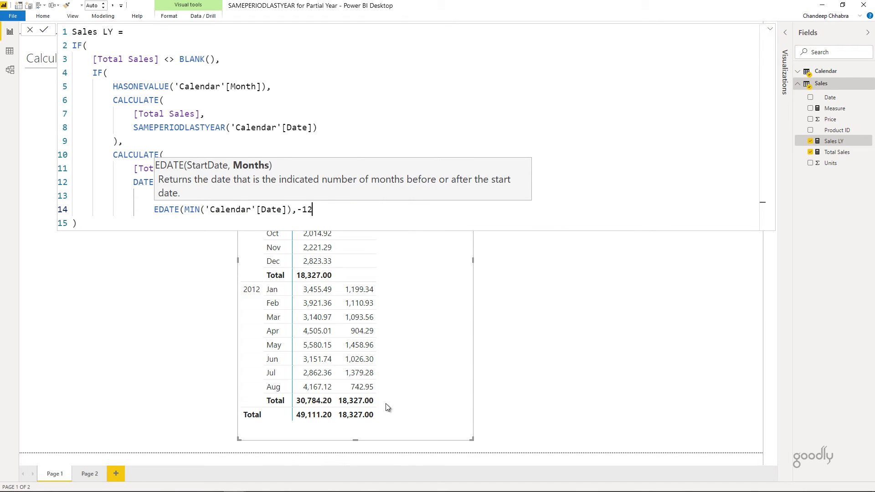
{"action": "type", "text": ")"}
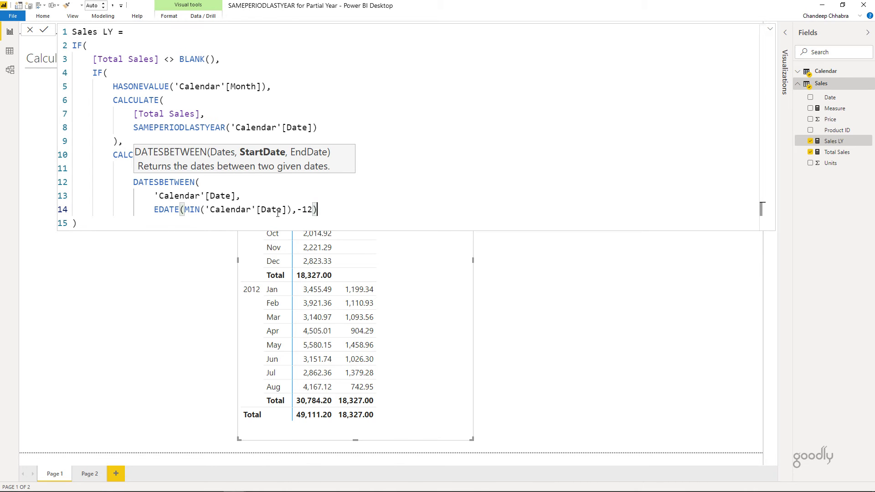
{"action": "type", "text": ","}
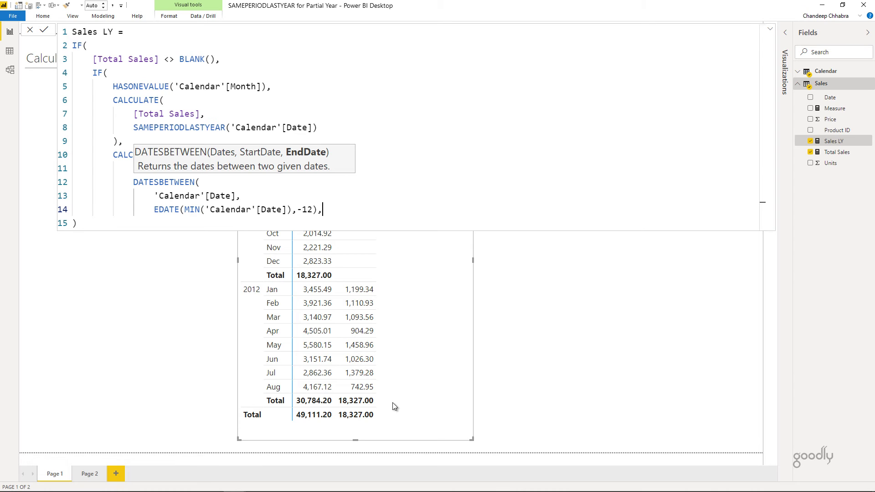
- Duplicate the start-date line and change it to use MAX(Sales[Date]) for the end date
{"action": "key", "text": "shift+alt+Down"}
{"action": "key", "text": "Left"}
{"action": "key", "text": "Left"}
{"action": "key", "text": "Left"}
{"action": "key", "text": "Left"}
{"action": "key", "text": "Left"}
{"action": "key", "text": "Left"}
{"action": "key", "text": "Left"}
{"action": "key", "text": "Left"}
{"action": "key", "text": "Left"}
{"action": "key", "text": "Left"}
{"action": "key", "text": "Left"}
{"action": "key", "text": "Left"}
{"action": "key", "text": "Left"}
{"action": "key", "text": "Left"}
{"action": "key", "text": "Left"}
{"action": "key", "text": "Left"}
{"action": "key", "text": "Left"}
{"action": "key", "text": "Left"}
{"action": "key", "text": "Left"}
{"action": "key", "text": "Left"}
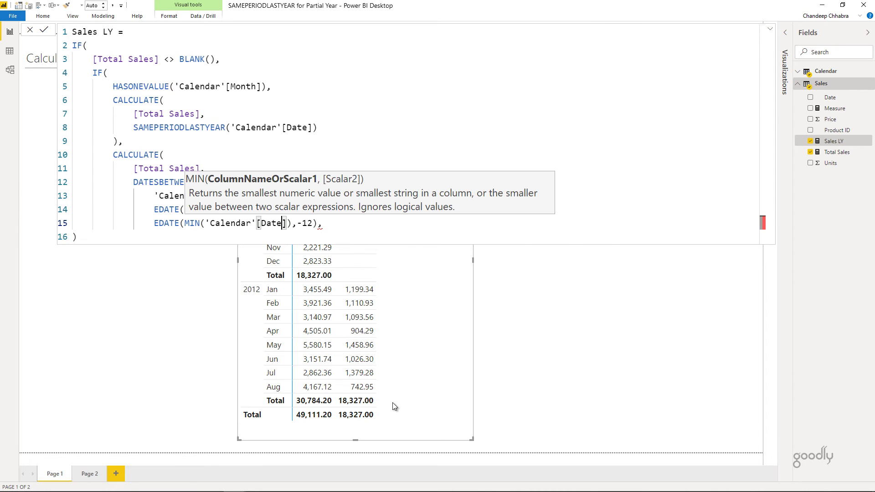
{"action": "key", "text": "ctrl+shift+Right"}
{"action": "type", "text": "MAX"}
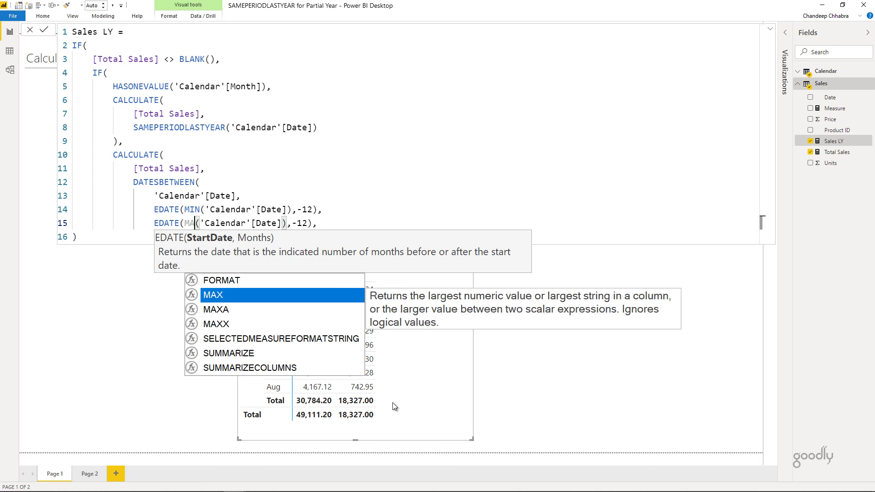
{"action": "key", "text": "Right"}
{"action": "key", "text": "ctrl+shift+Right"}
{"action": "key", "text": "ctrl+shift+Right"}
{"action": "key", "text": "ctrl+shift+Right"}
{"action": "key", "text": "ctrl+shift+Right"}
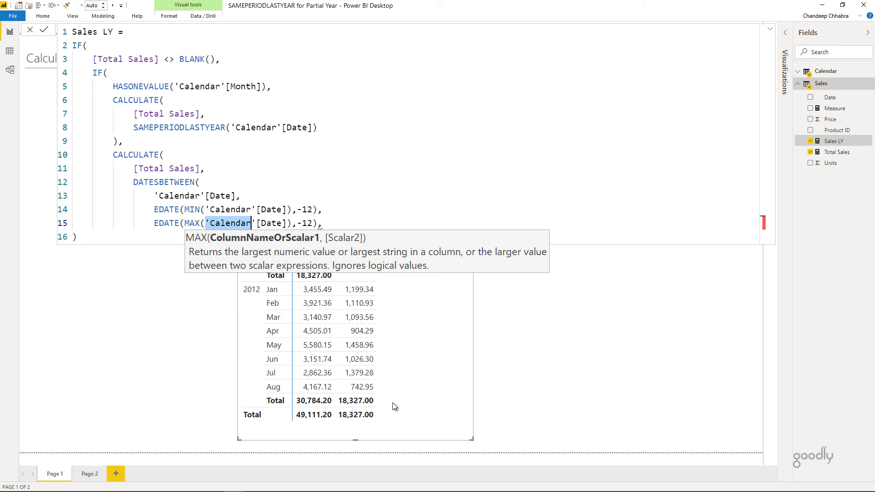
{"action": "type", "text": "s"}
{"action": "key", "text": "Down"}
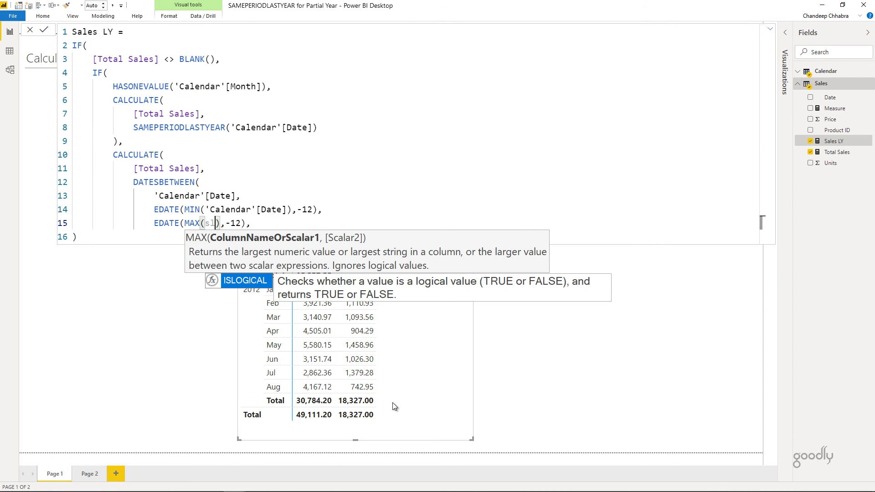
{"action": "key", "text": "Tab"}
{"action": "key", "text": "Right"}
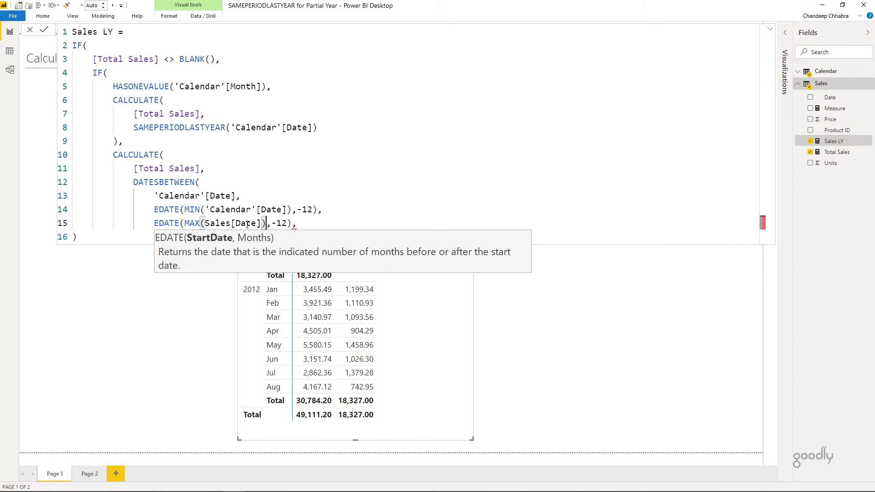
- Replace EDATE with EOMONTH(...,-12), close DATESBETWEEN, CALCULATE and IF, and commit the measure
{"action": "double_click", "coordinate": [166, 222]}
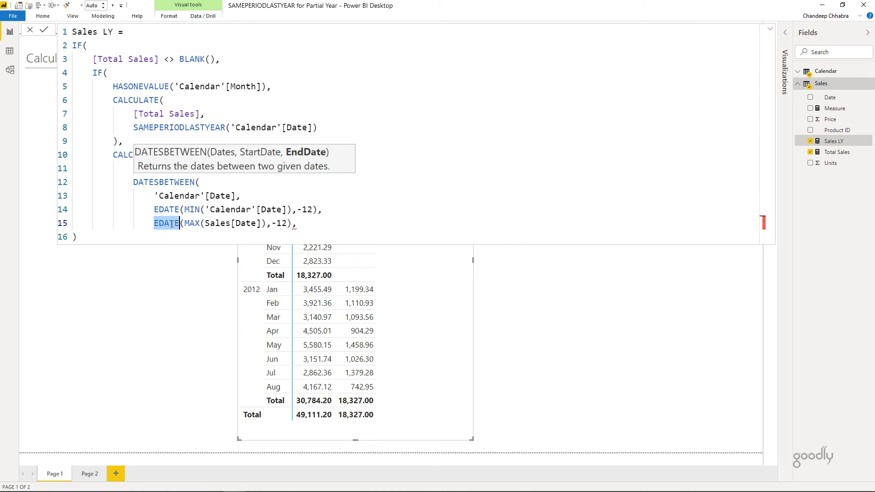
{"action": "type", "text": "ed"}
{"action": "key", "text": "Tab"}
{"action": "key", "text": "Right"}
{"action": "key", "text": "Right"}
{"action": "key", "text": "Right"}
{"action": "key", "text": "Right"}
{"action": "key", "text": "Right"}
{"action": "key", "text": "Right"}
{"action": "key", "text": "Right"}
{"action": "key", "text": "Right"}
{"action": "key", "text": "Right"}
{"action": "key", "text": "Right"}
{"action": "key", "text": "Right"}
{"action": "key", "text": "Right"}
{"action": "key", "text": "Right"}
{"action": "key", "text": "Right"}
{"action": "key", "text": "Right"}
{"action": "key", "text": "Right"}
{"action": "key", "text": "Right"}
{"action": "key", "text": "Right"}
{"action": "key", "text": "Right"}
{"action": "key", "text": "Right"}
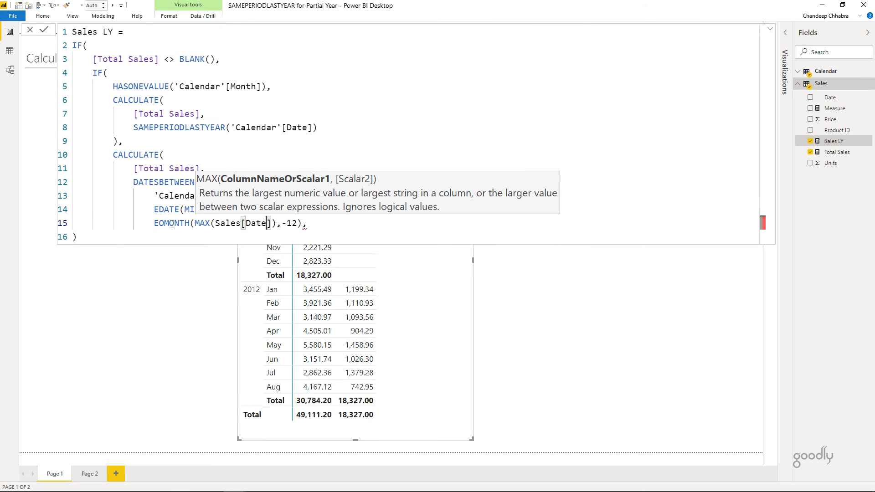
{"action": "key", "text": "Right"}
{"action": "key", "text": "Delete"}
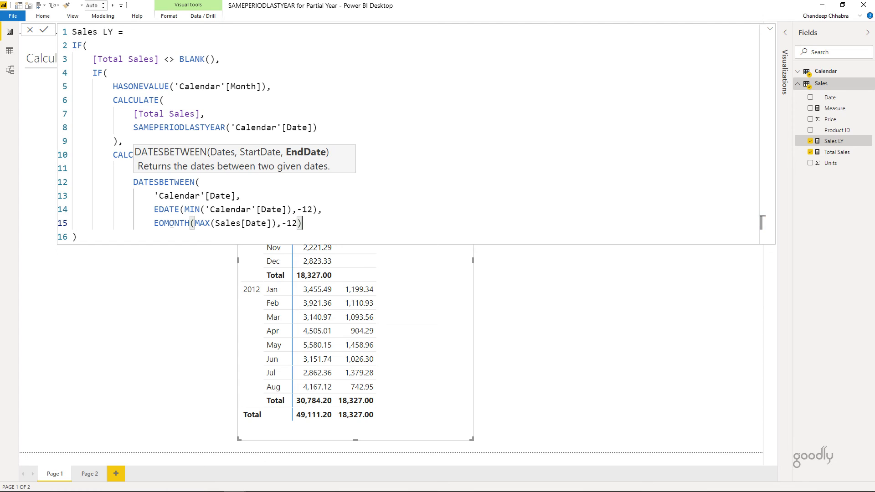
{"action": "key", "text": "shift+Return"}
{"action": "type", "text": ")"}
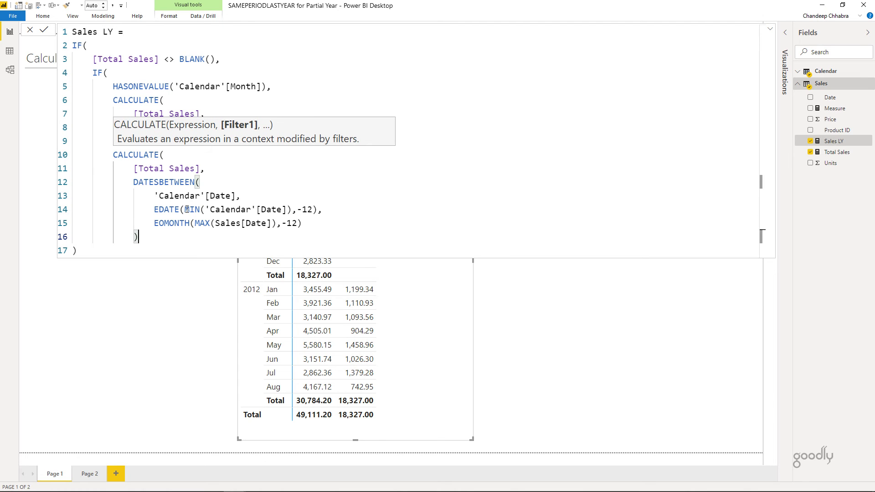
{"action": "key", "text": "shift+Return"}
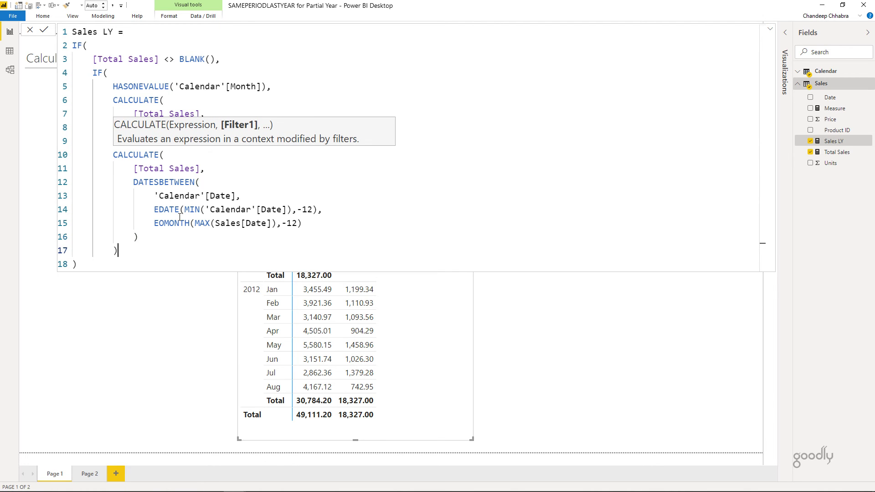
{"action": "type", "text": ")"}
{"action": "key", "text": "shift+Return"}
{"action": "type", "text": ")"}
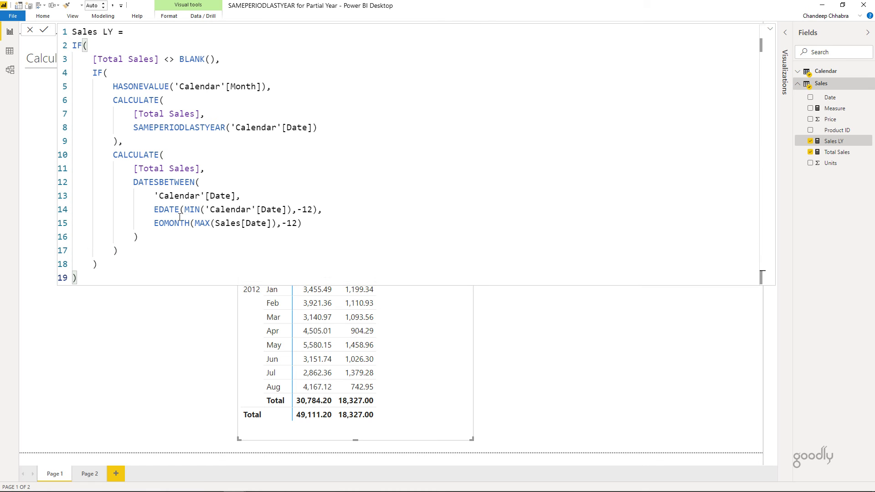
{"action": "key", "text": "Return"}
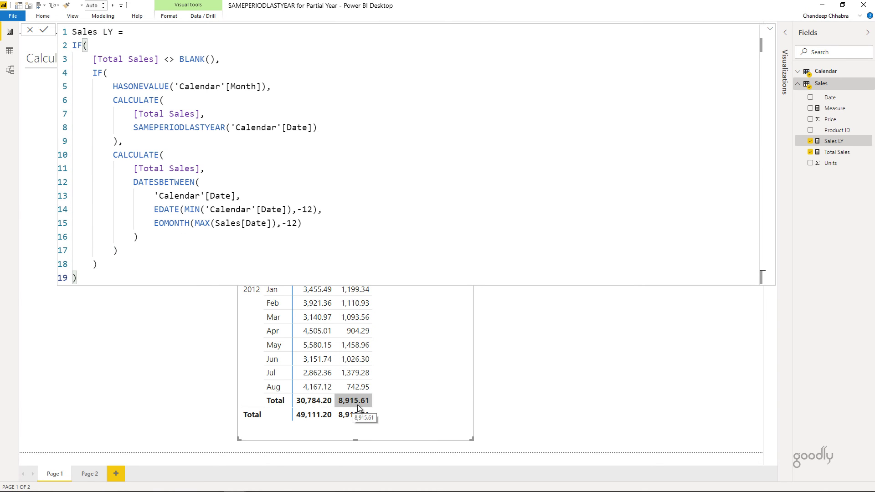
- Close the formula editor to check that the 2012 and grand totals read 8,915.61
{"action": "key", "text": "Escape"}
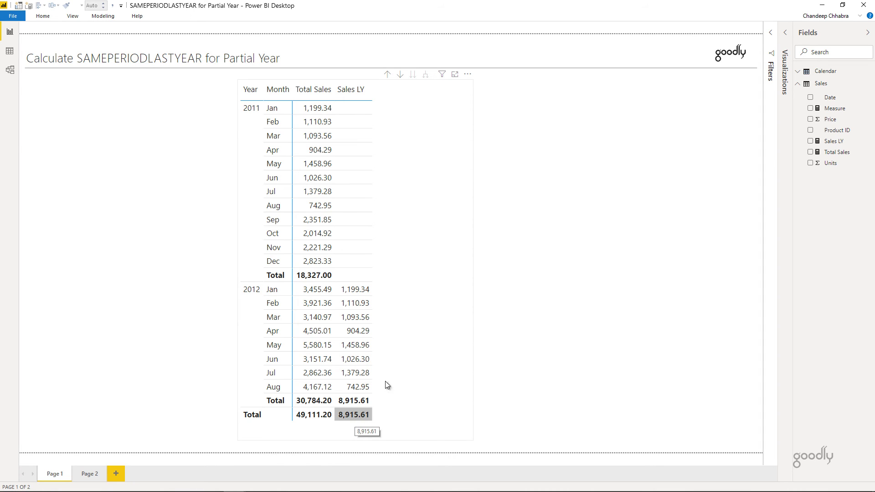
- Start wrapping the partial-year CALCULATE in IF(HASONEVALUE('Calendar'[Year]), ...) in the Sales LY measure
{"action": "left_click", "coordinate": [830, 142]}
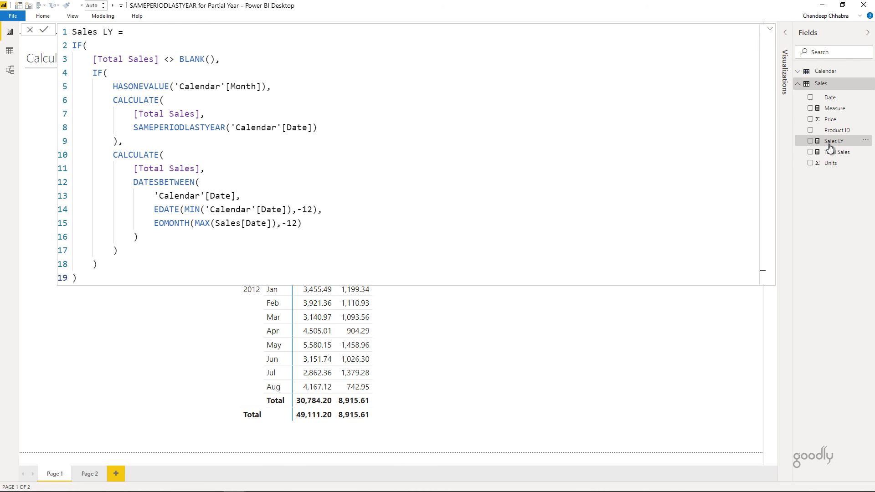
{"action": "type", "text": "f("}
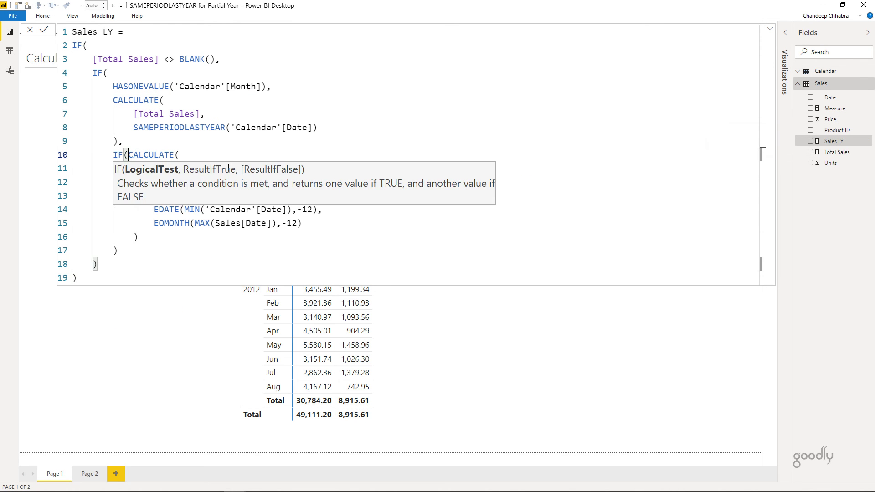
{"action": "key", "text": "Return"}
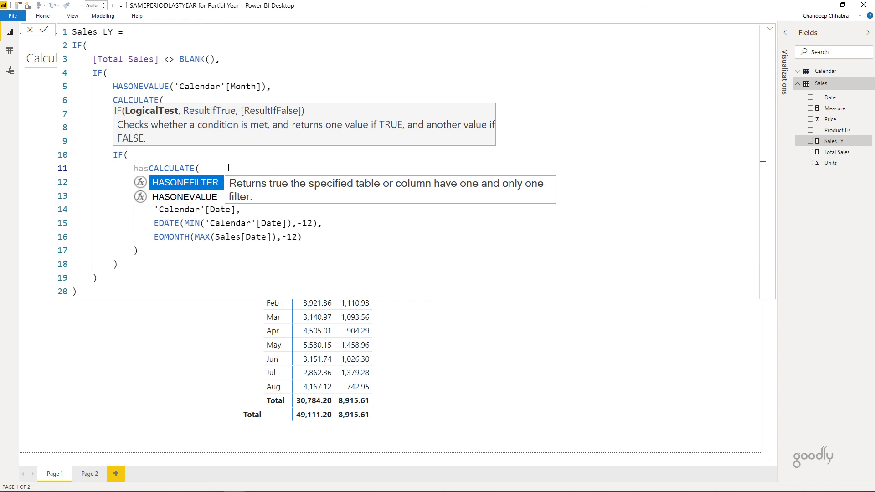
{"action": "key", "text": "Down"}
{"action": "key", "text": "Tab"}
{"action": "key", "text": "Down"}
{"action": "key", "text": "Down"}
{"action": "key", "text": "Down"}
{"action": "key", "text": "Tab"}
{"action": "type", "text": ")"}
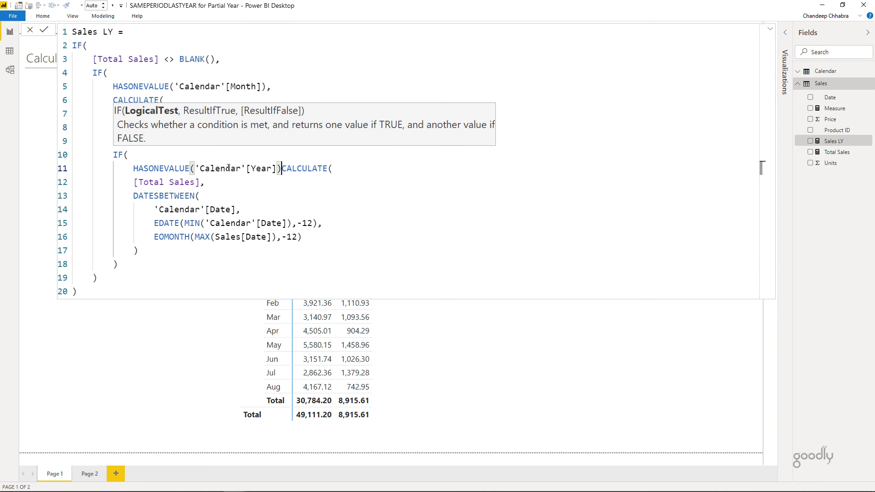
{"action": "type", "text": ","}
{"action": "key", "text": "shift+Return"}
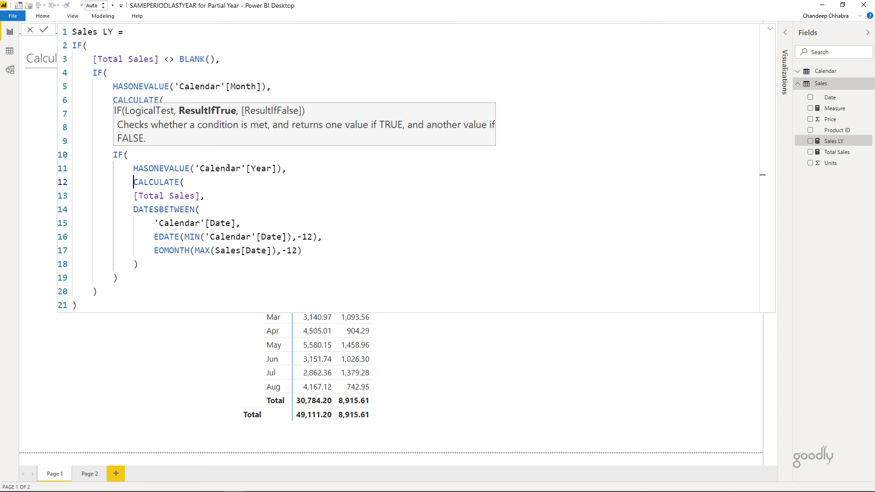
- Indent the CALCULATE lines, add the IF's closing parenthesis, and commit the measure
{"action": "key", "text": "shift+Down"}
{"action": "key", "text": "Down"}
{"action": "key", "text": "shift+Down"}
{"action": "key", "text": "shift+Down"}
{"action": "key", "text": "shift+Down"}
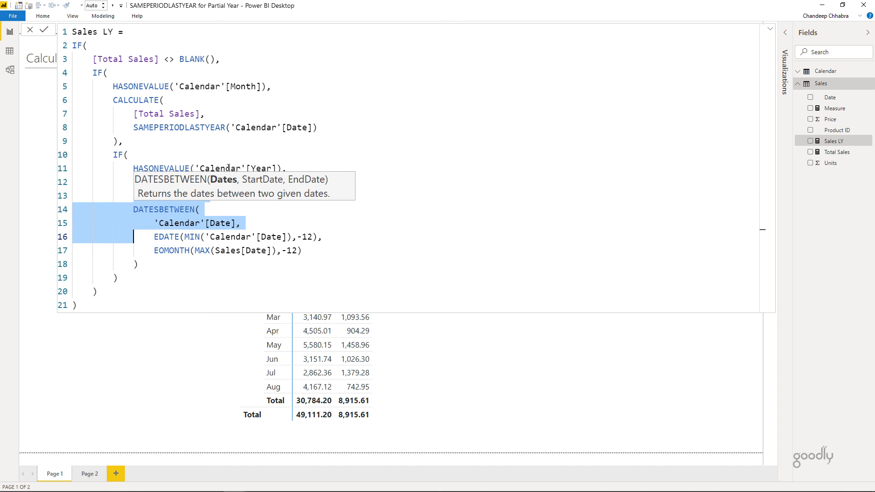
{"action": "key", "text": "shift+Down"}
{"action": "key", "text": "shift+Down"}
{"action": "key", "text": "shift+Down"}
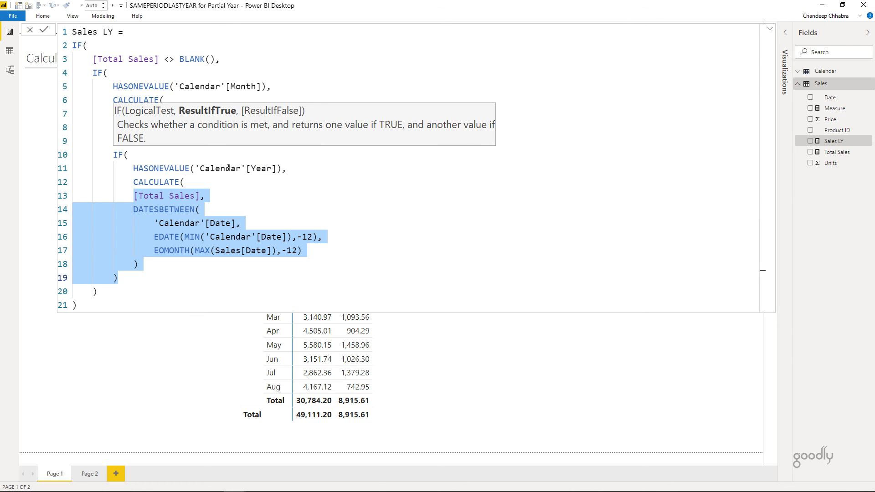
{"action": "key", "text": "Tab"}
{"action": "key", "text": "End"}
{"action": "key", "text": "shift+Return"}
{"action": "type", "text": ")"}
{"action": "key", "text": "Return"}
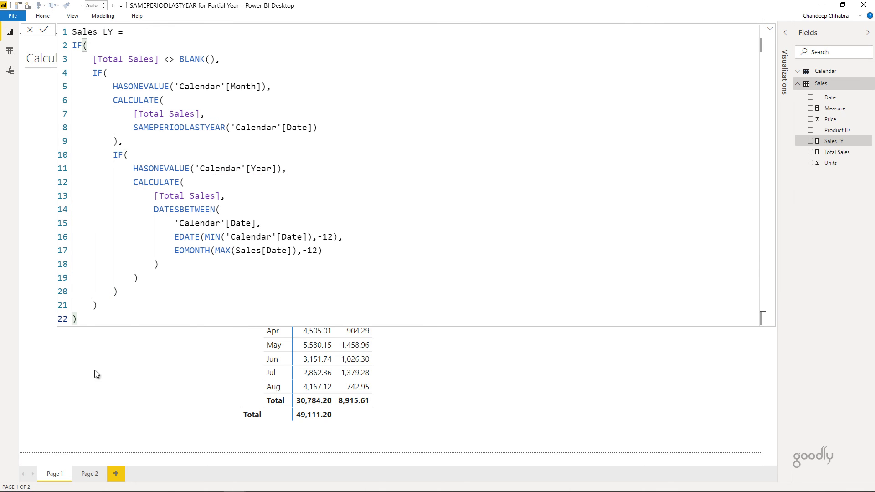
- Review the final 22-line Sales LY formula, confirming 2012 at 8,915.61 and a blank grand total
{"action": "left_click", "coordinate": [292, 455]}
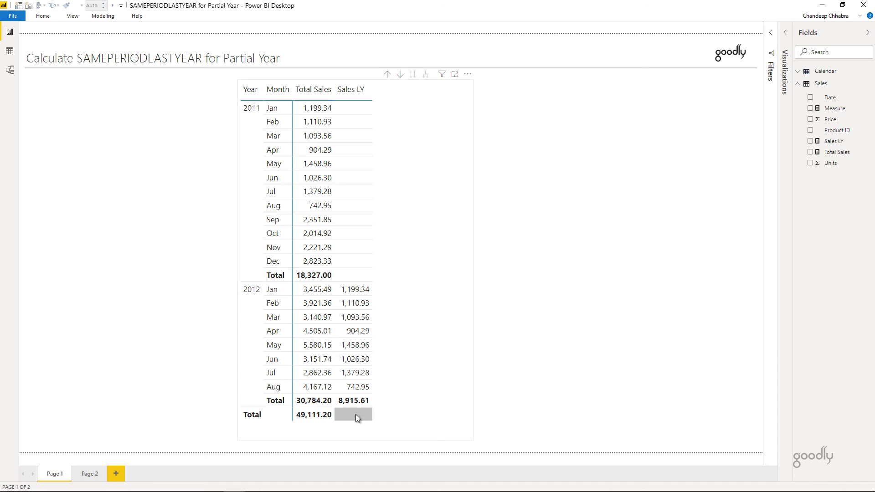
{"action": "left_click", "coordinate": [824, 141]}
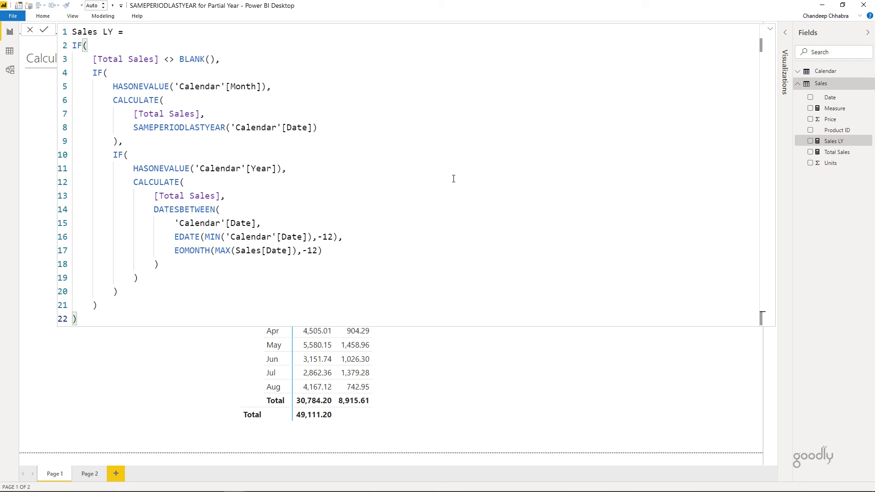
{"action": "left_click", "coordinate": [452, 182]}
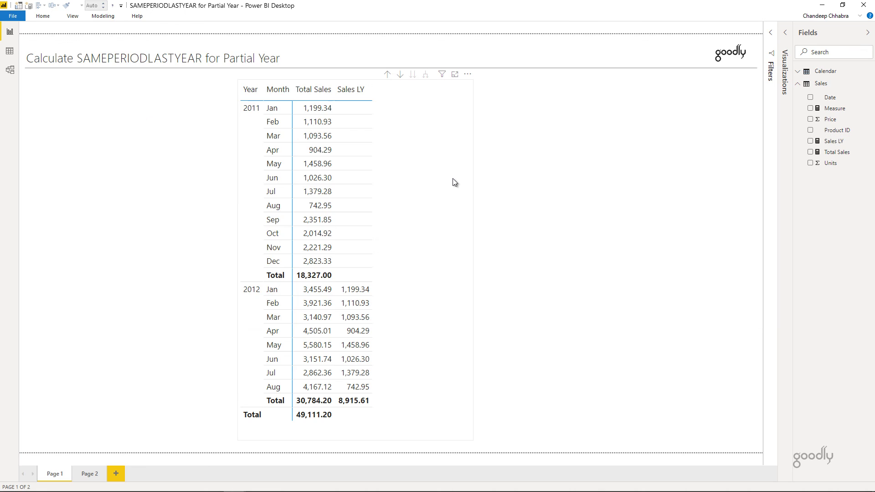